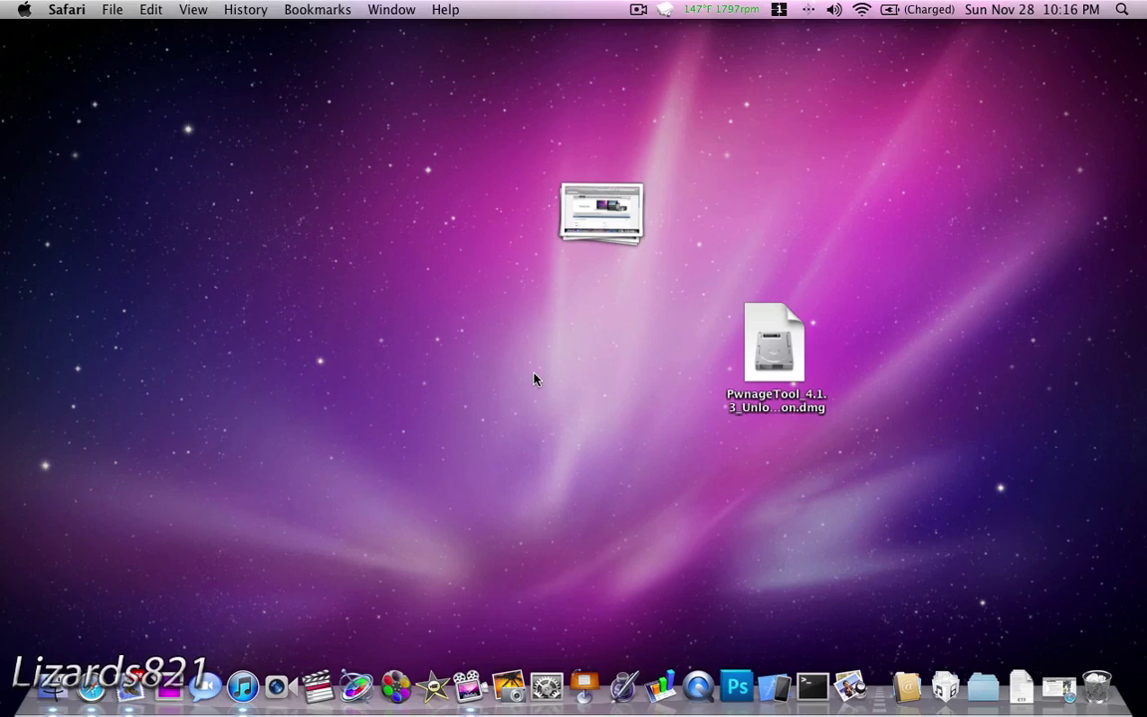
click(49, 685)
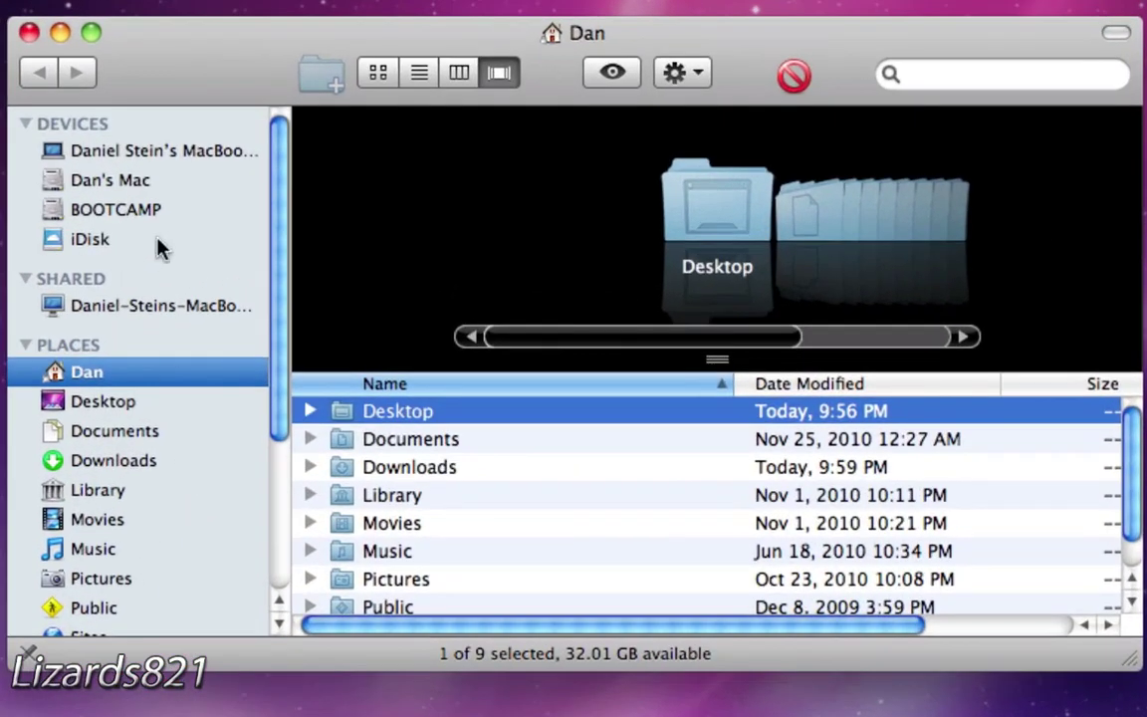
click(146, 190)
click(141, 372)
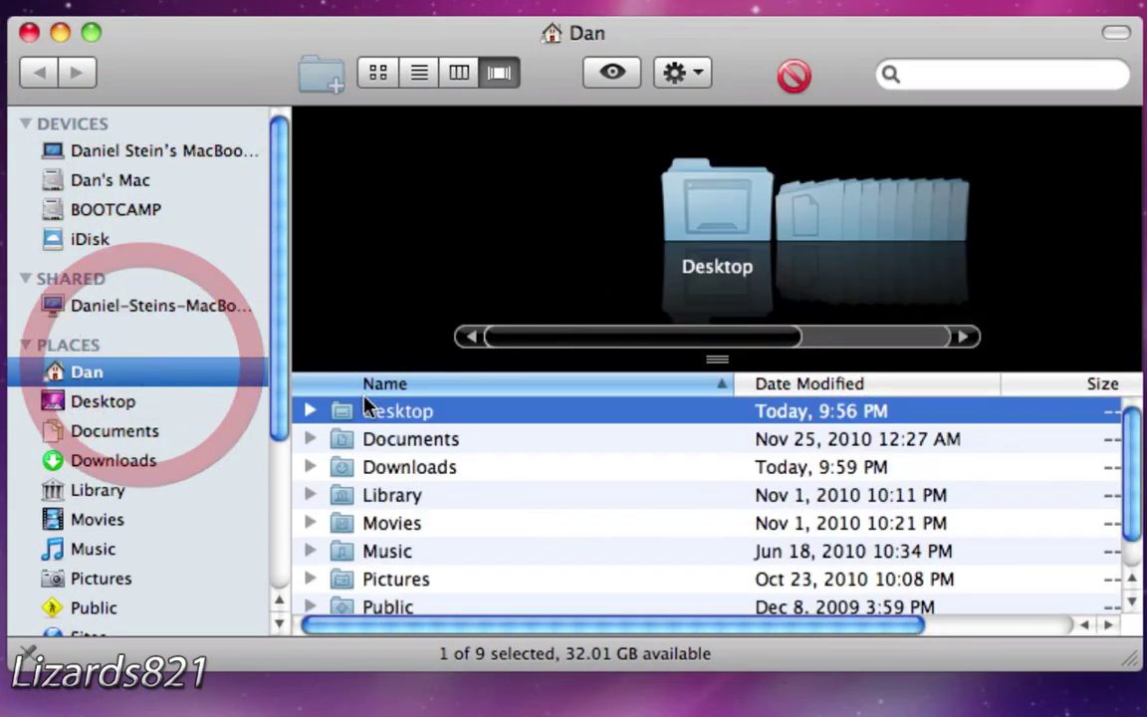
click(348, 498)
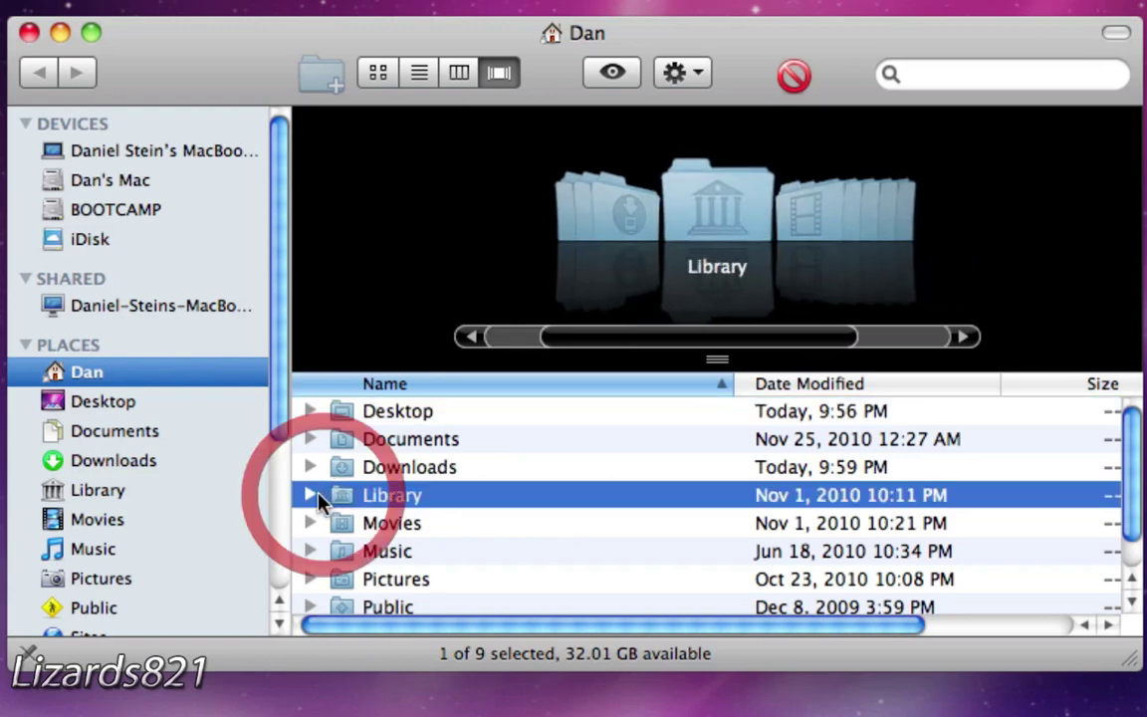
click(310, 495)
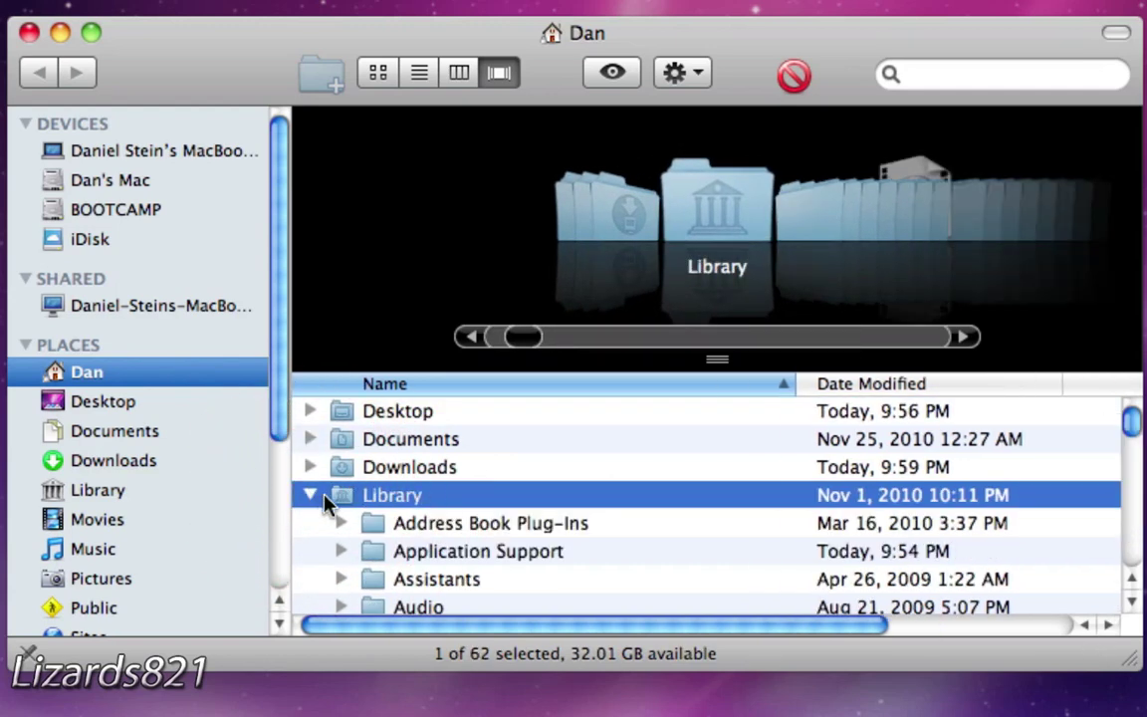
scroll(323, 501, down, 5)
scroll(329, 503, down, 5)
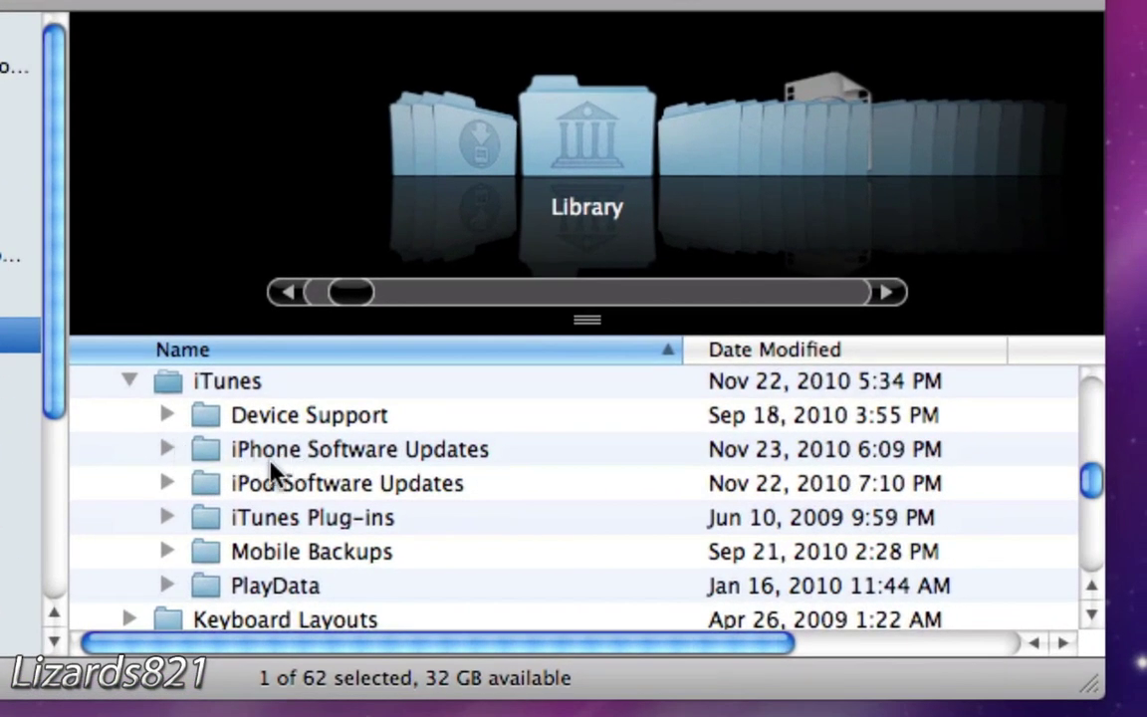
click(159, 450)
click(166, 449)
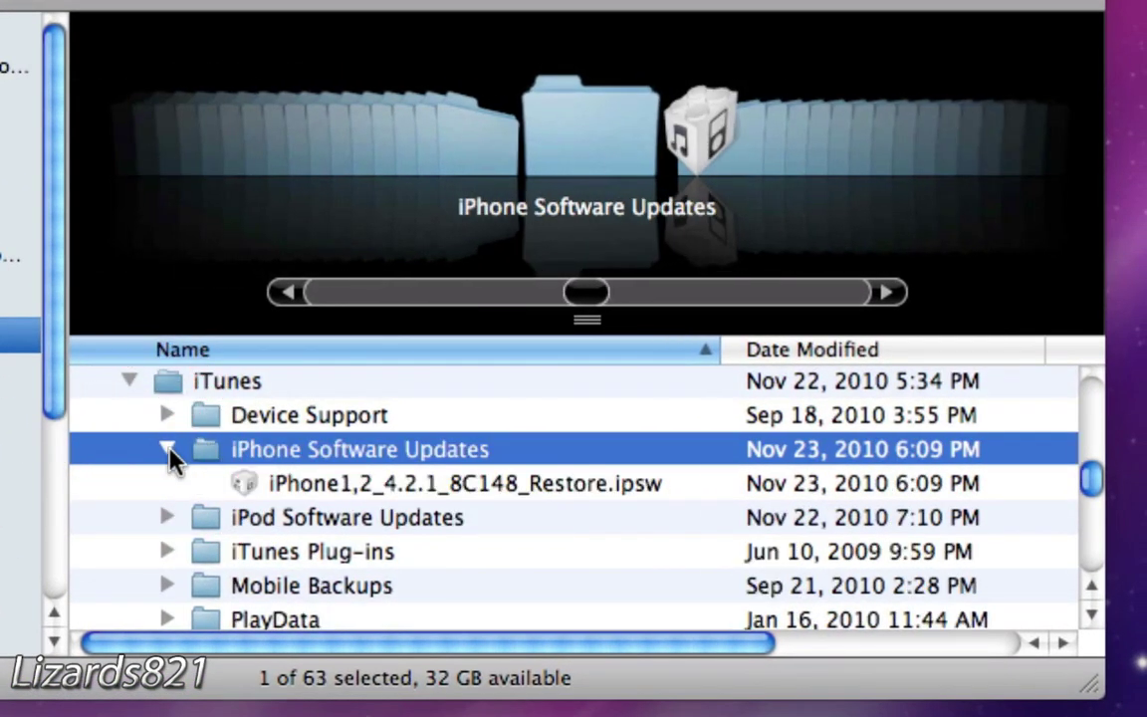
click(284, 483)
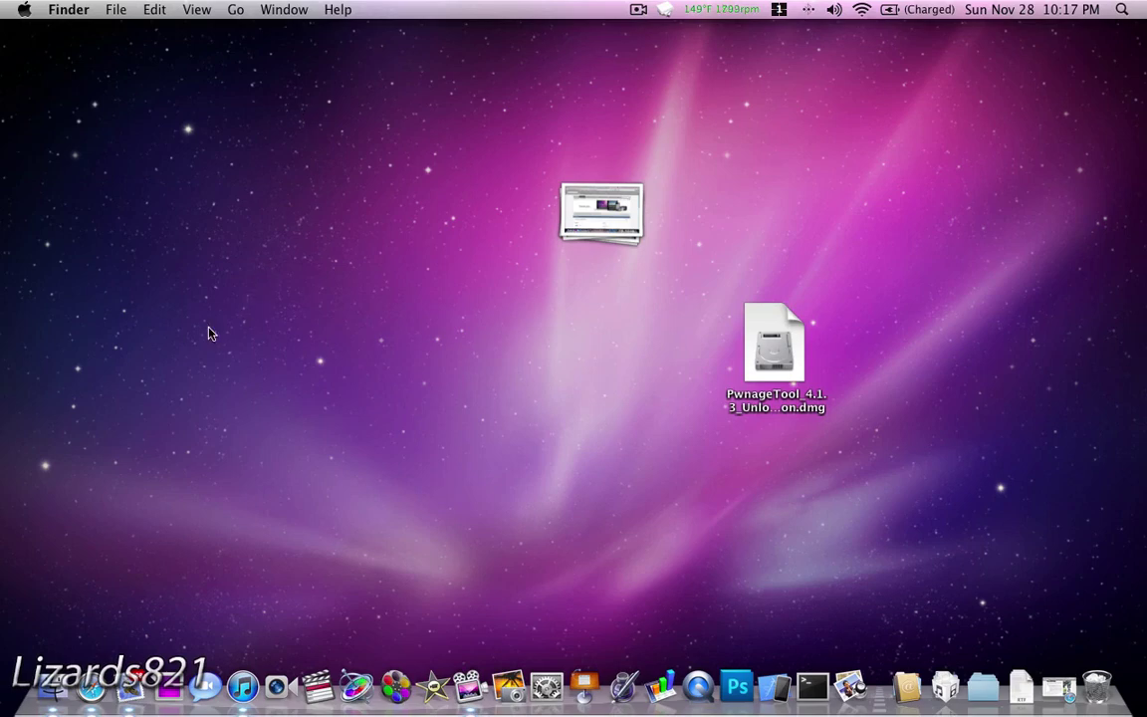
Eject the BOOTCAMP volume from the Finder sidebar so only the PwnageTool image remains.
click(50, 687)
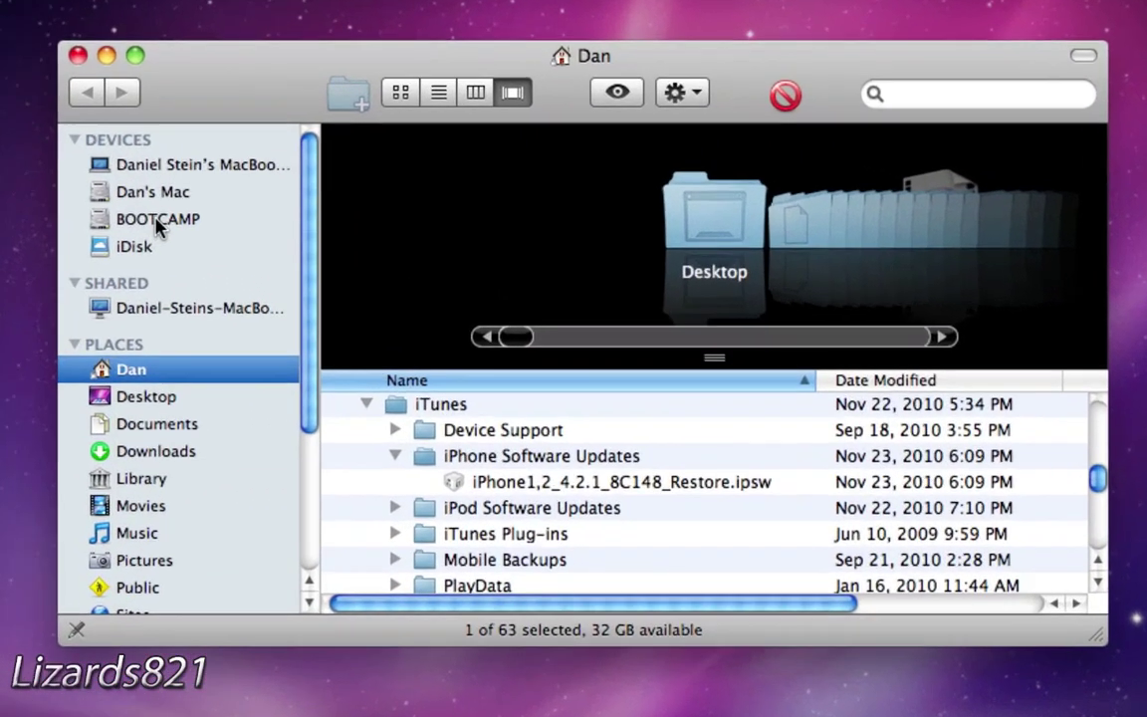
click(355, 228)
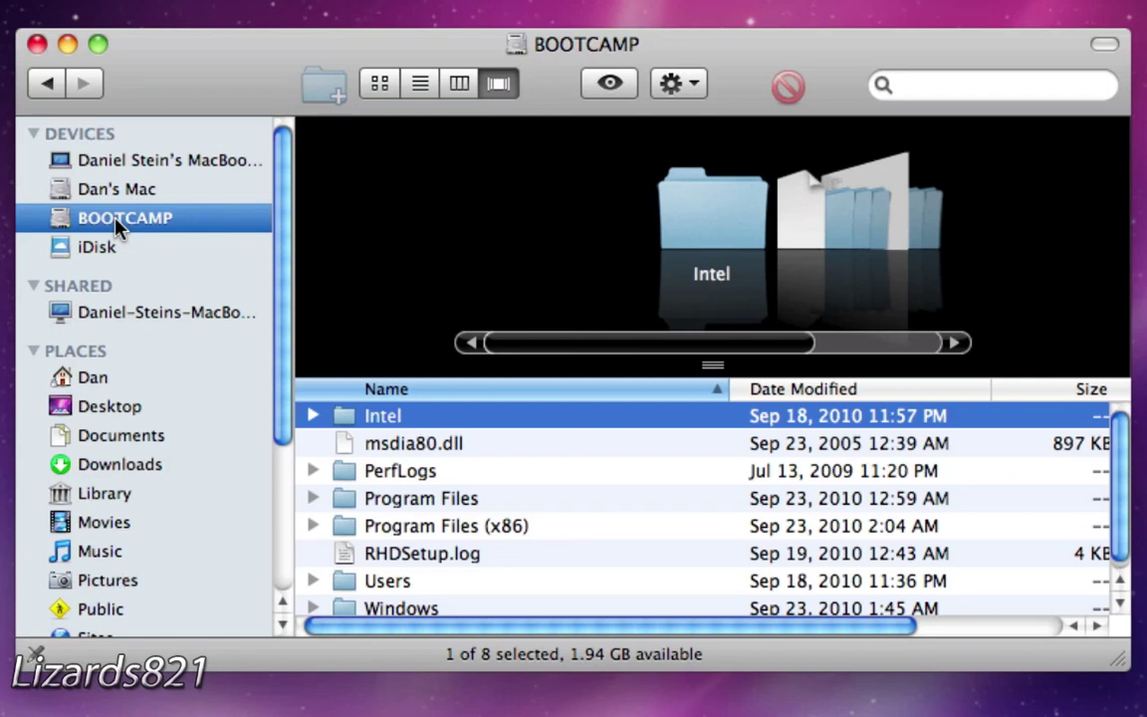
right_click(116, 223)
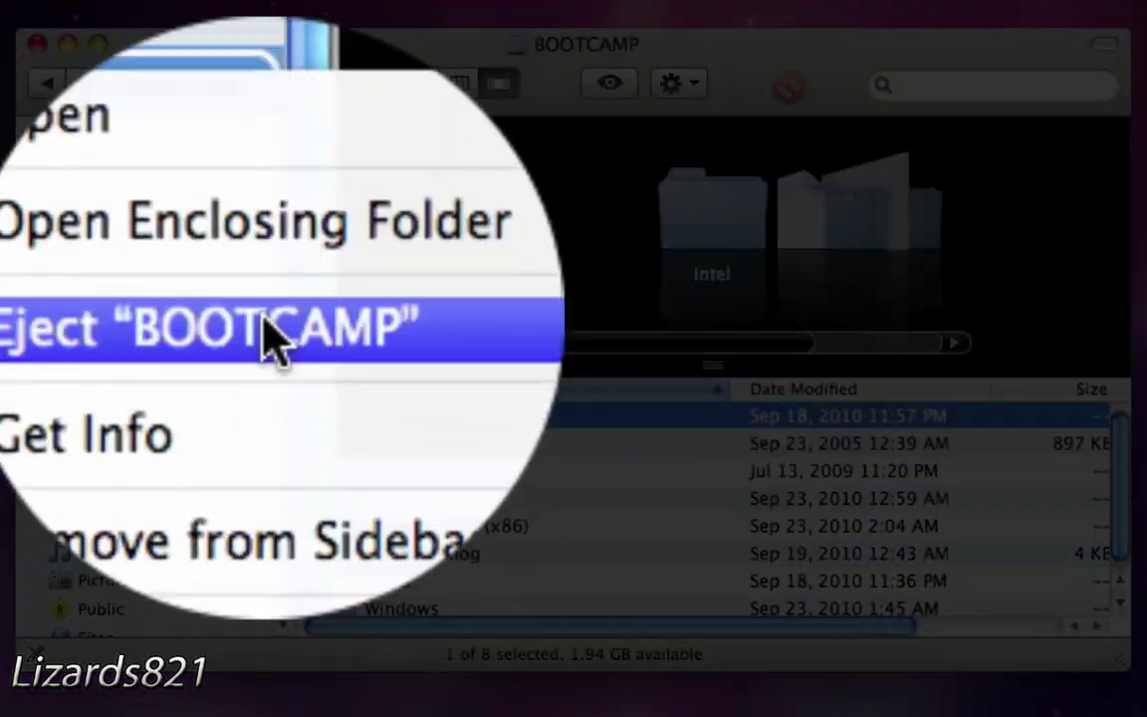
click(246, 320)
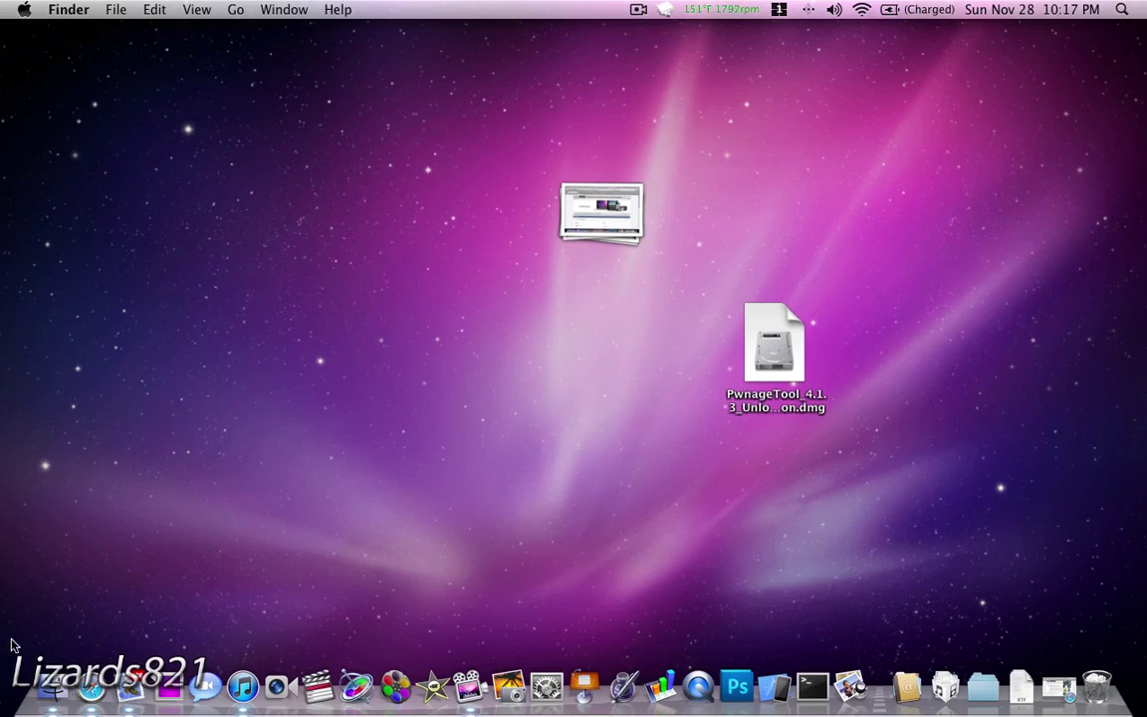
click(48, 685)
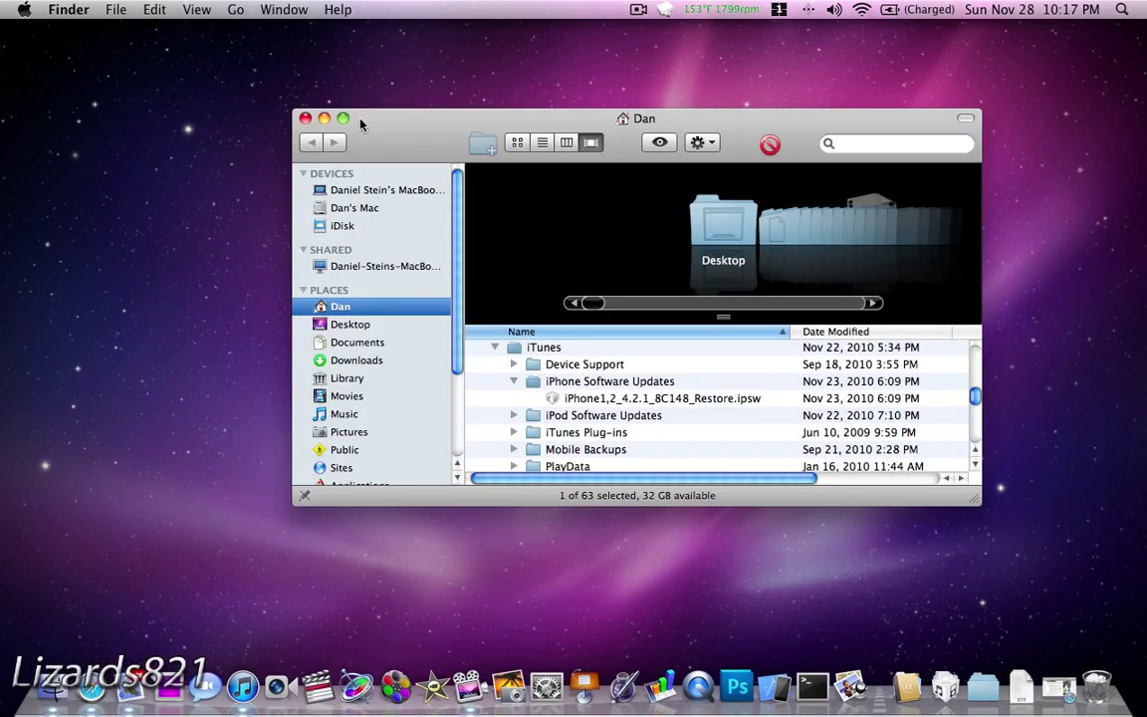
click(305, 117)
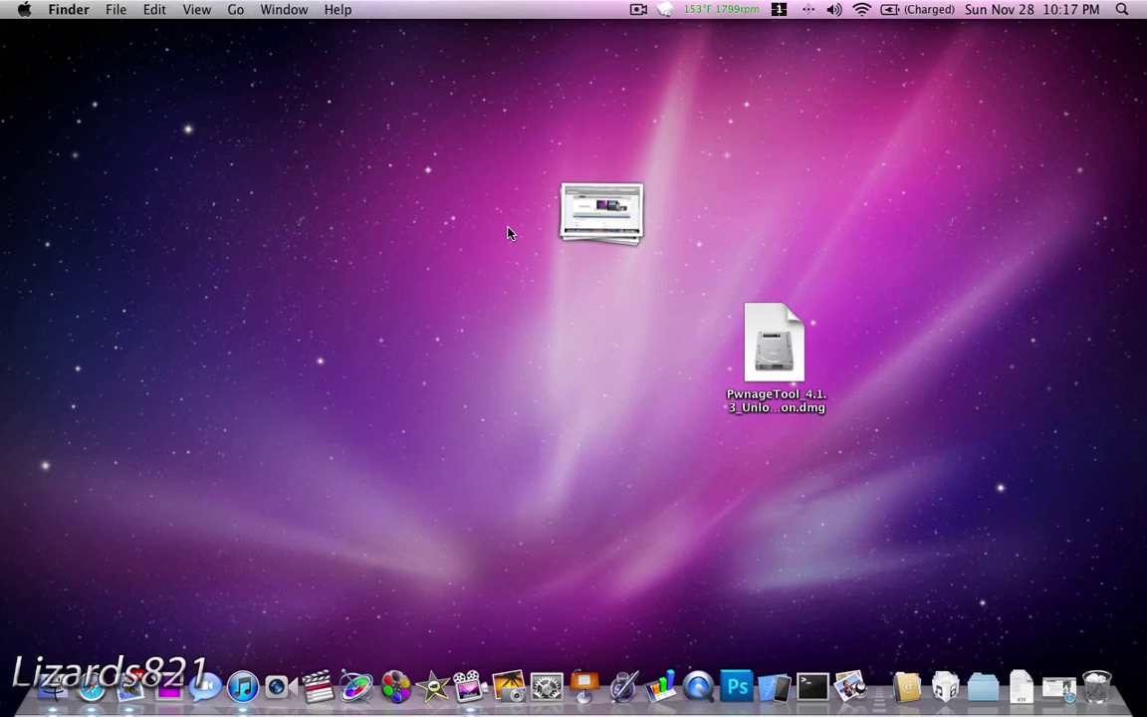
click(244, 685)
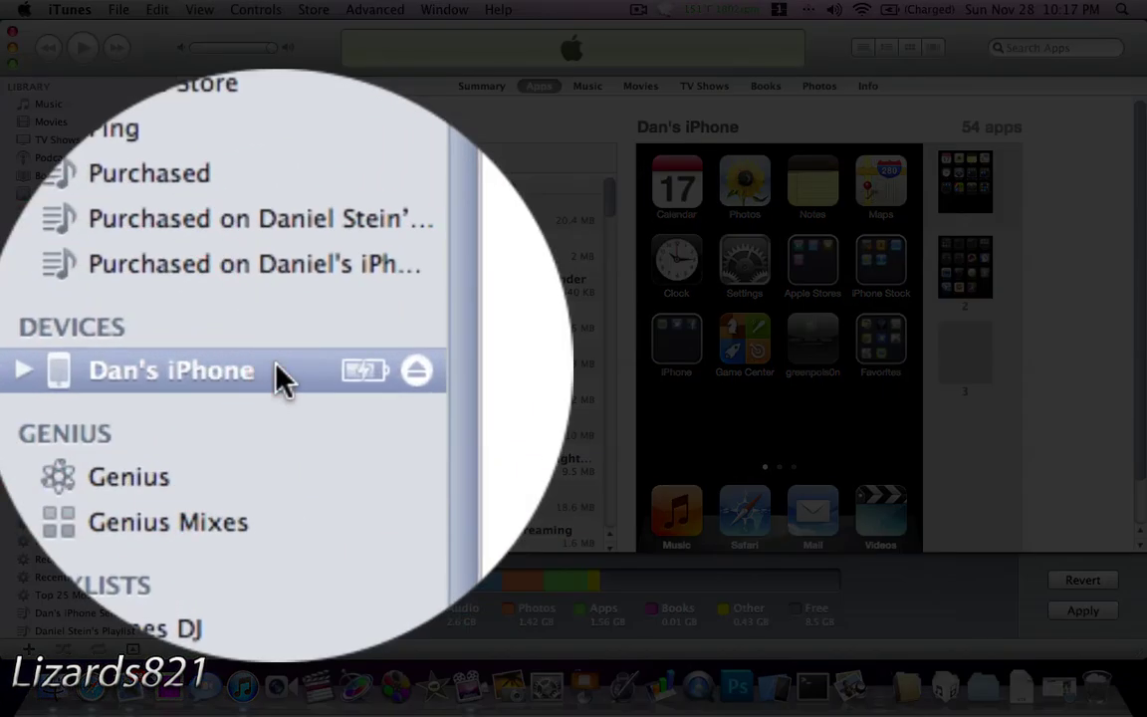
right_click(109, 371)
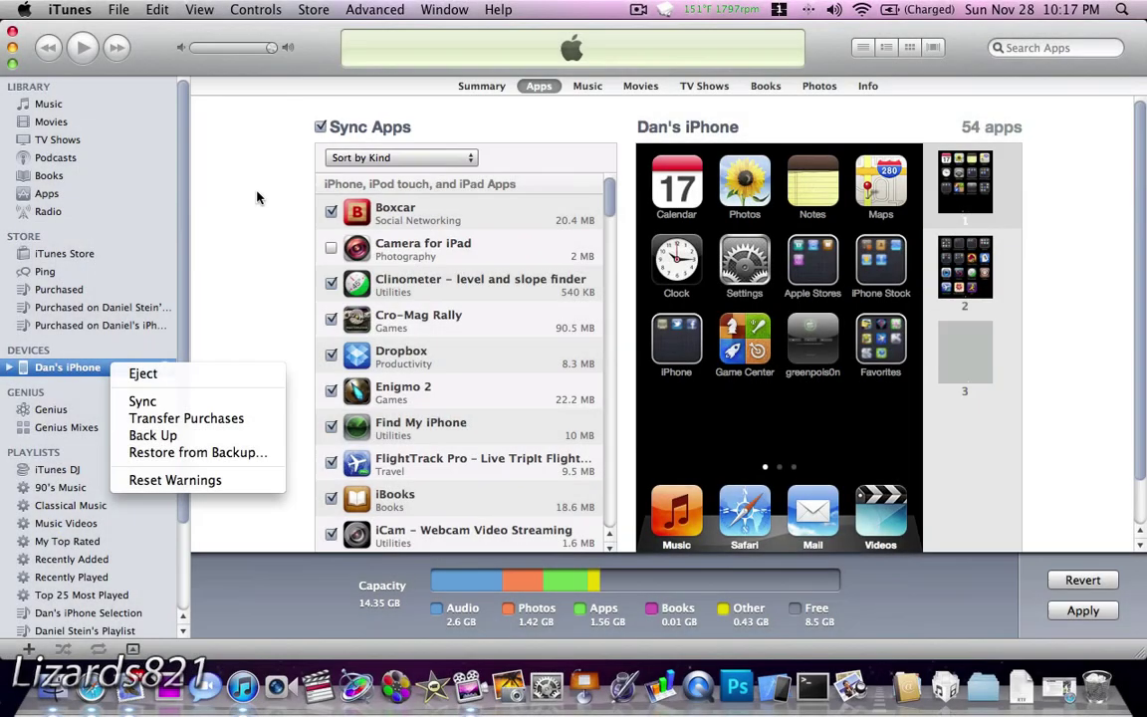
click(255, 199)
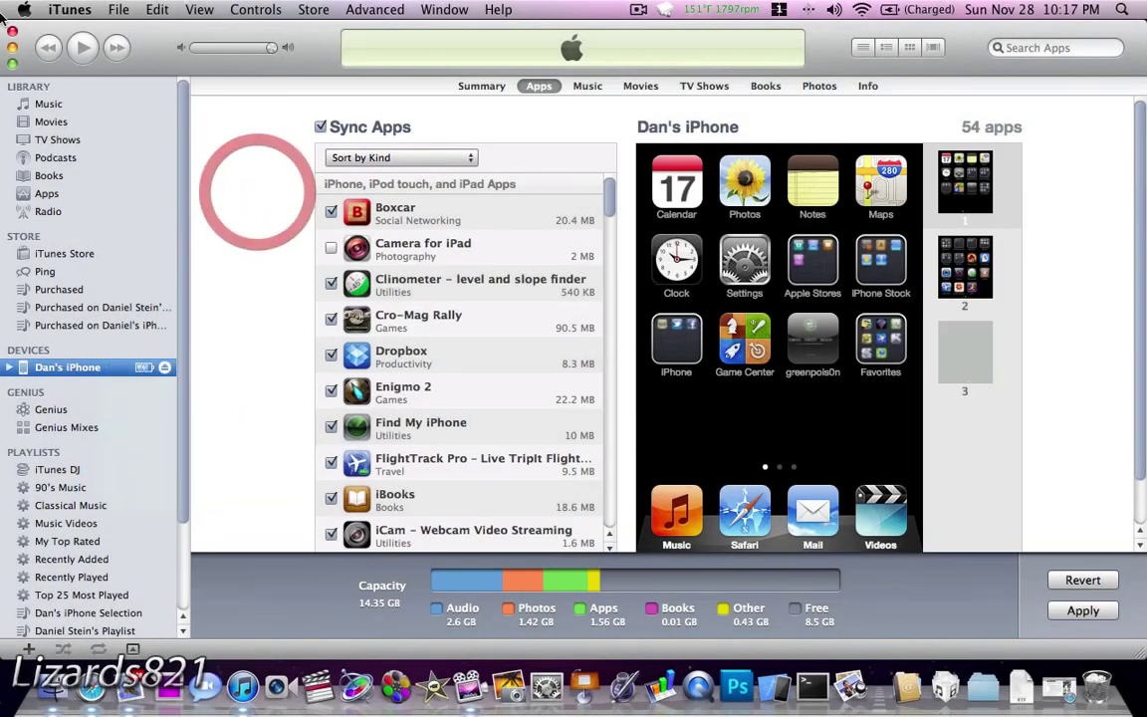
click(12, 32)
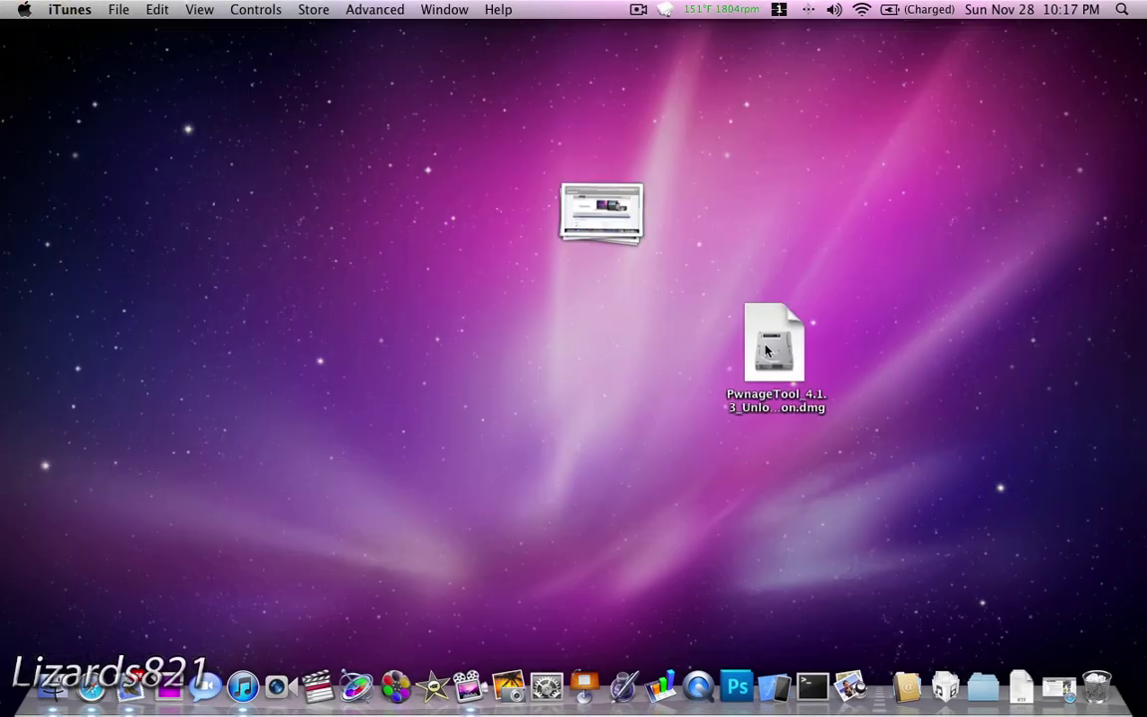
Mount the PwnageTool disk image, launch PwnageTool and dismiss the copyright warning.
drag(681, 317, 453, 335)
click(456, 332)
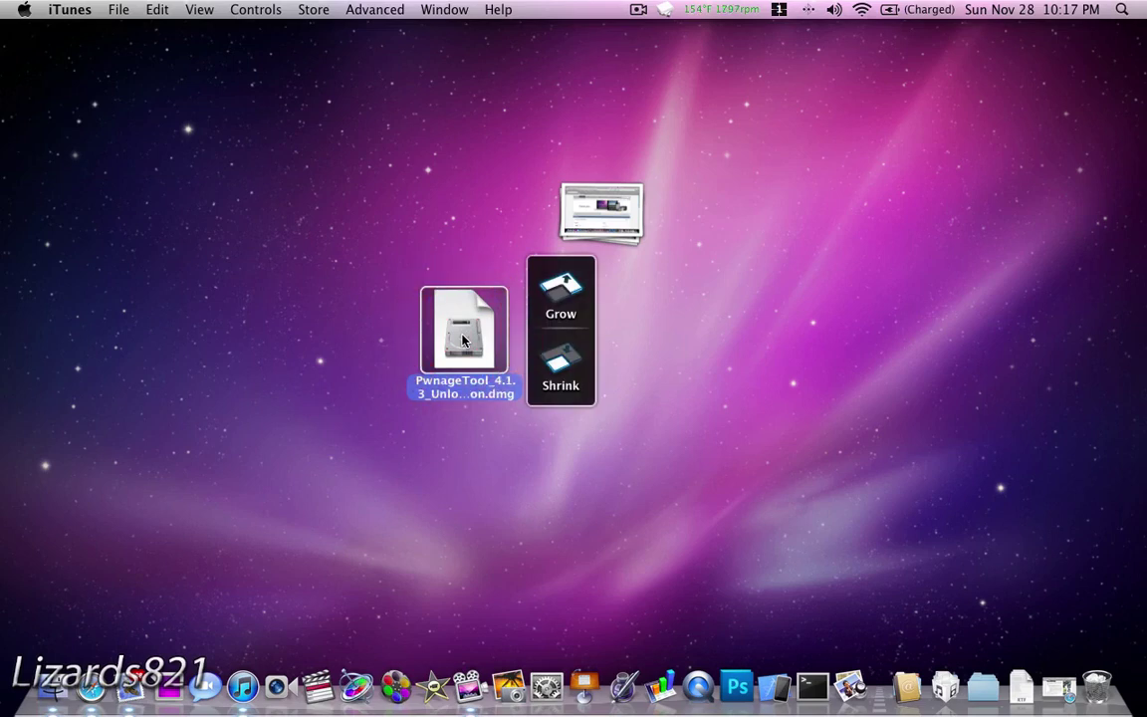
double_click(502, 245)
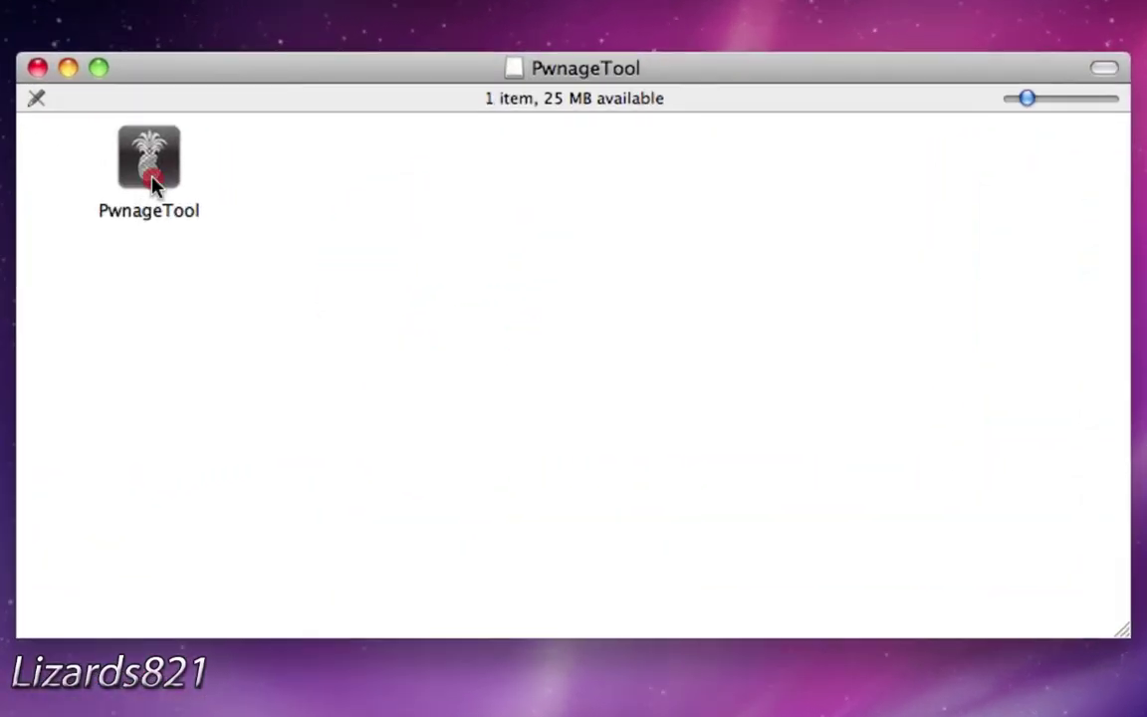
double_click(200, 179)
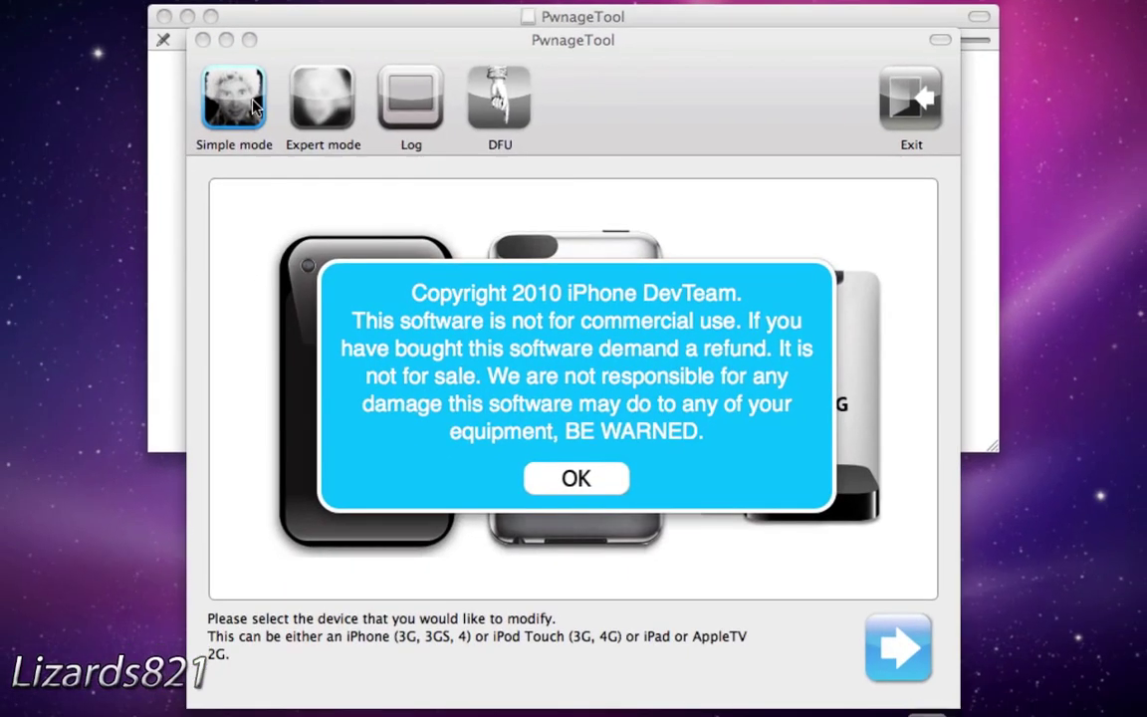
click(574, 478)
Choose iPhone 3G, 3GS, 4 as the device and advance to the firmware bundle step.
click(357, 387)
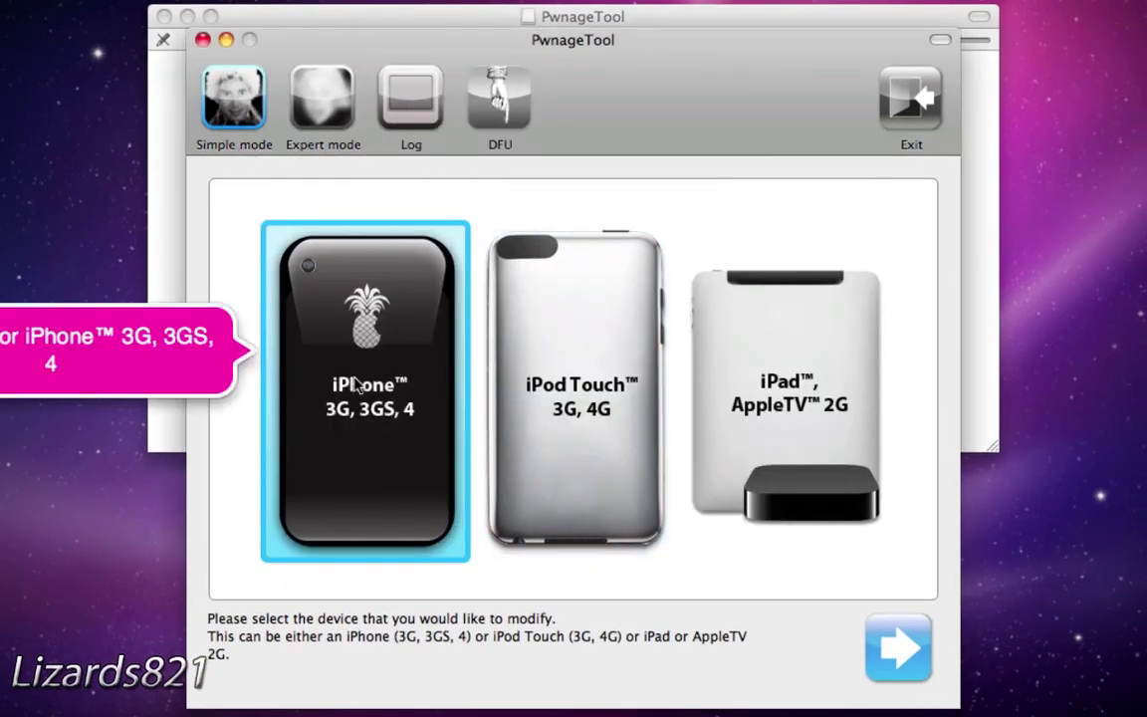
click(910, 651)
drag(634, 104, 657, 62)
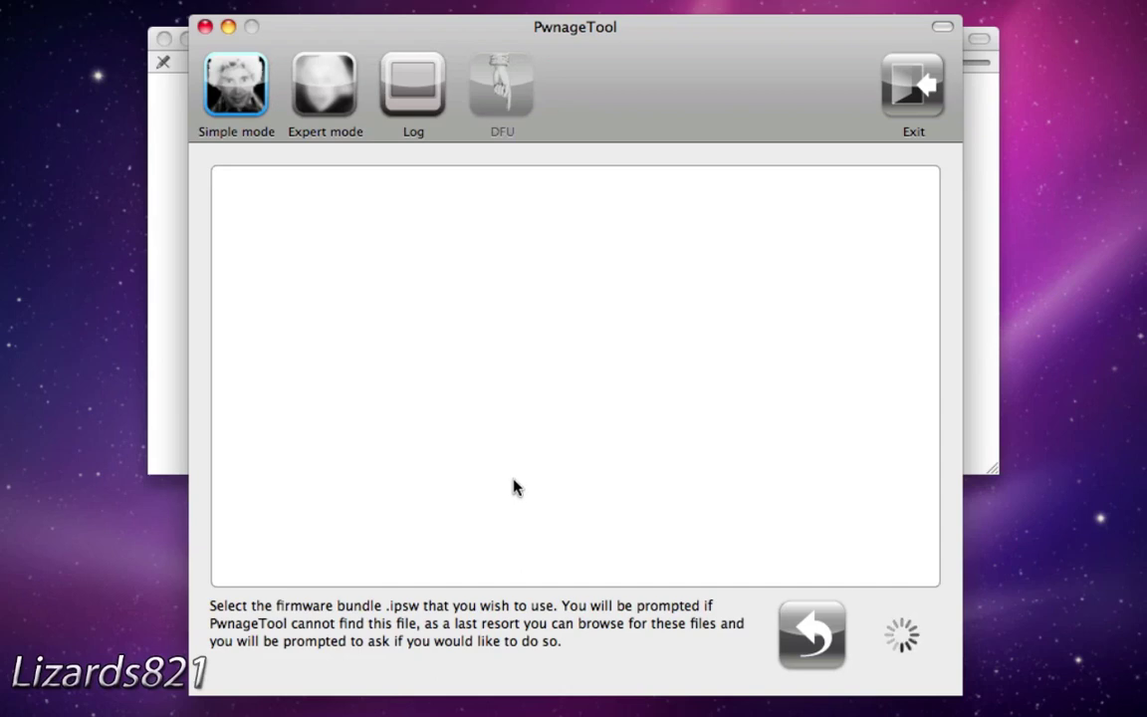
Pick the detected firmware bundle and accept upgrading to the iPad baseband.
click(463, 322)
click(908, 641)
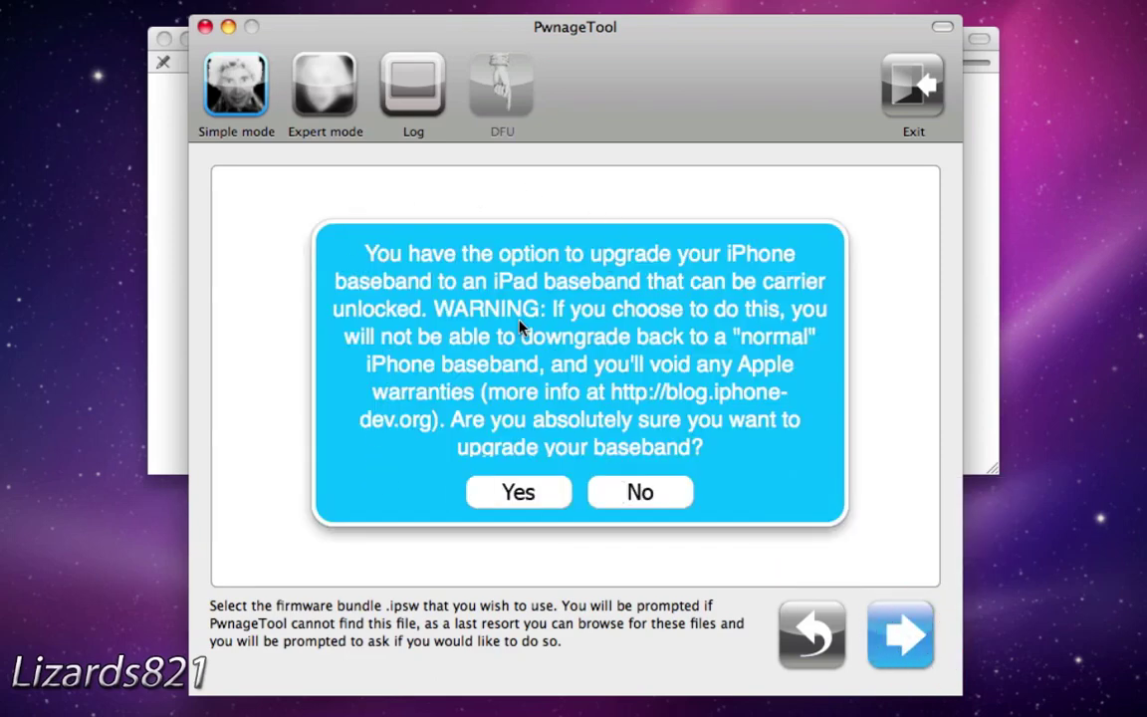
click(525, 325)
click(521, 493)
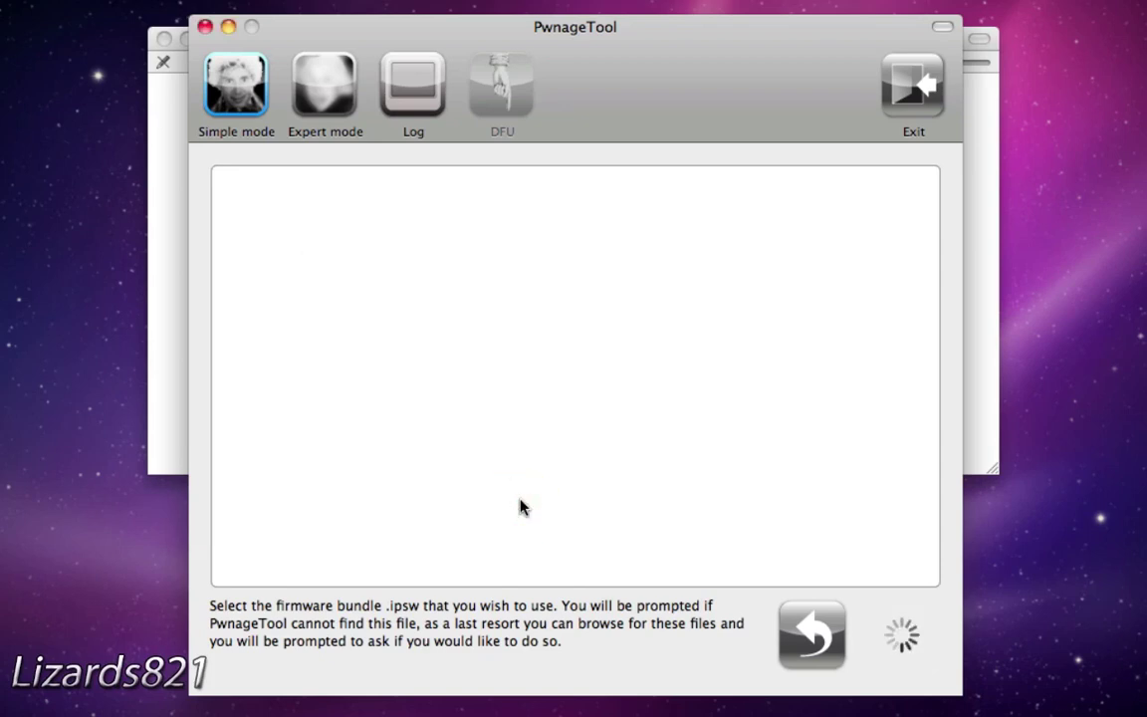
Select the iPad1,1_3.2.2_7B500 firmware bundle and continue to the IPSW creation prompt.
drag(592, 69, 591, 40)
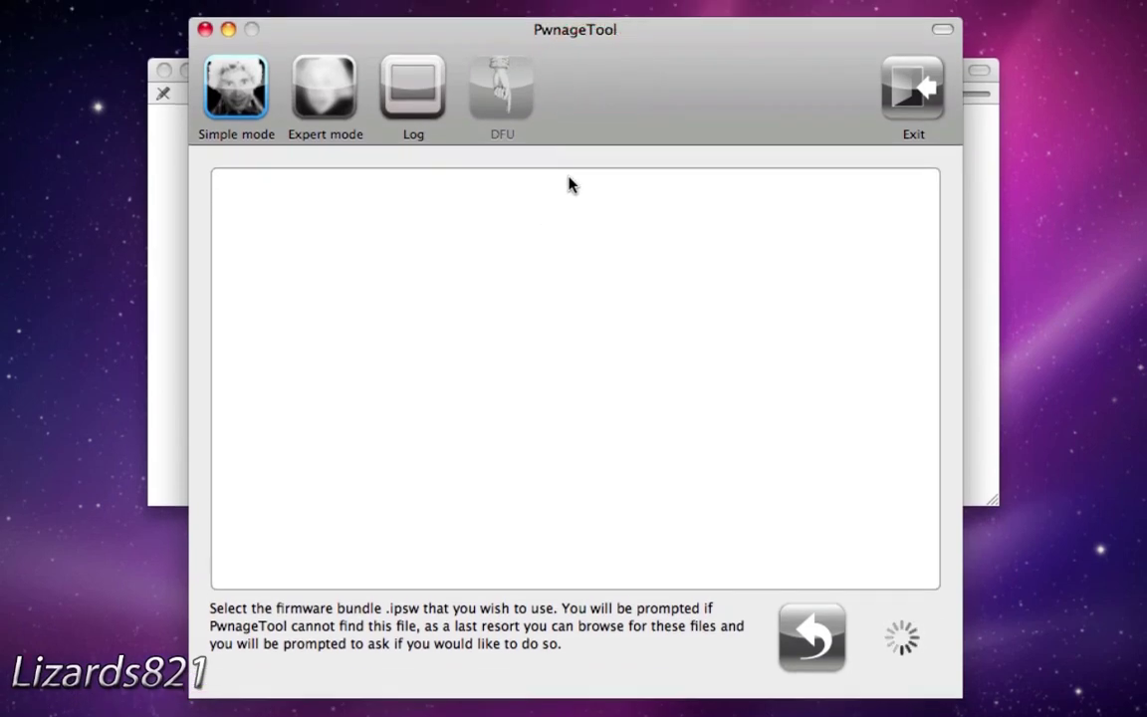
click(551, 409)
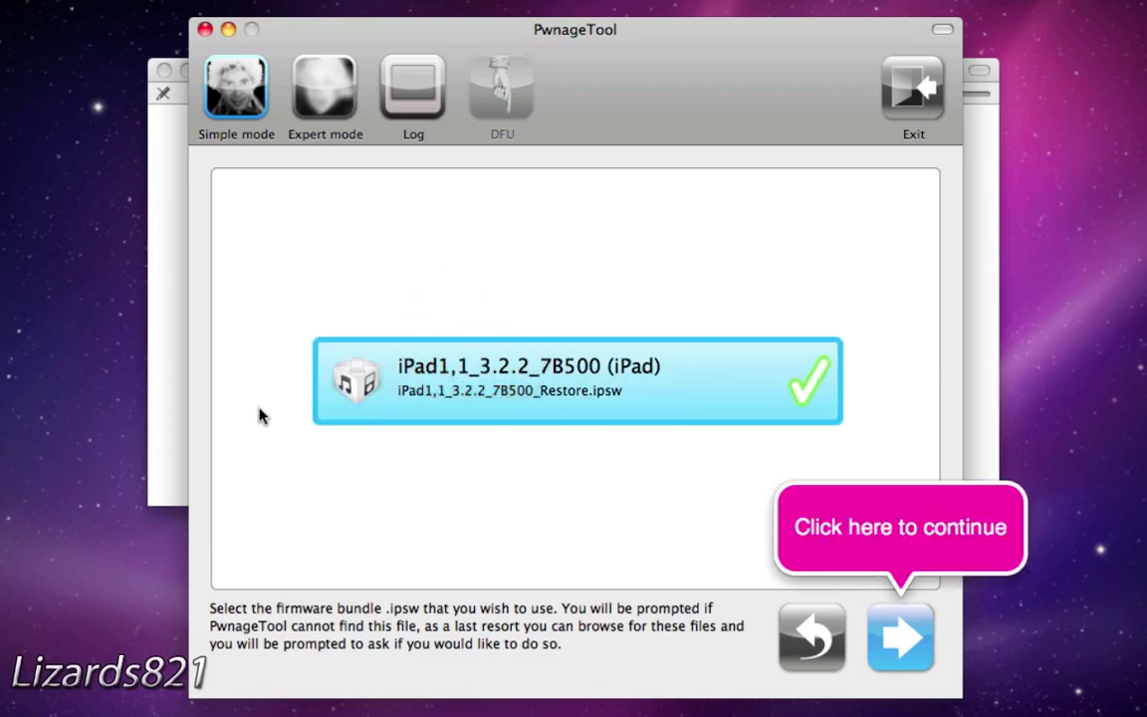
click(901, 639)
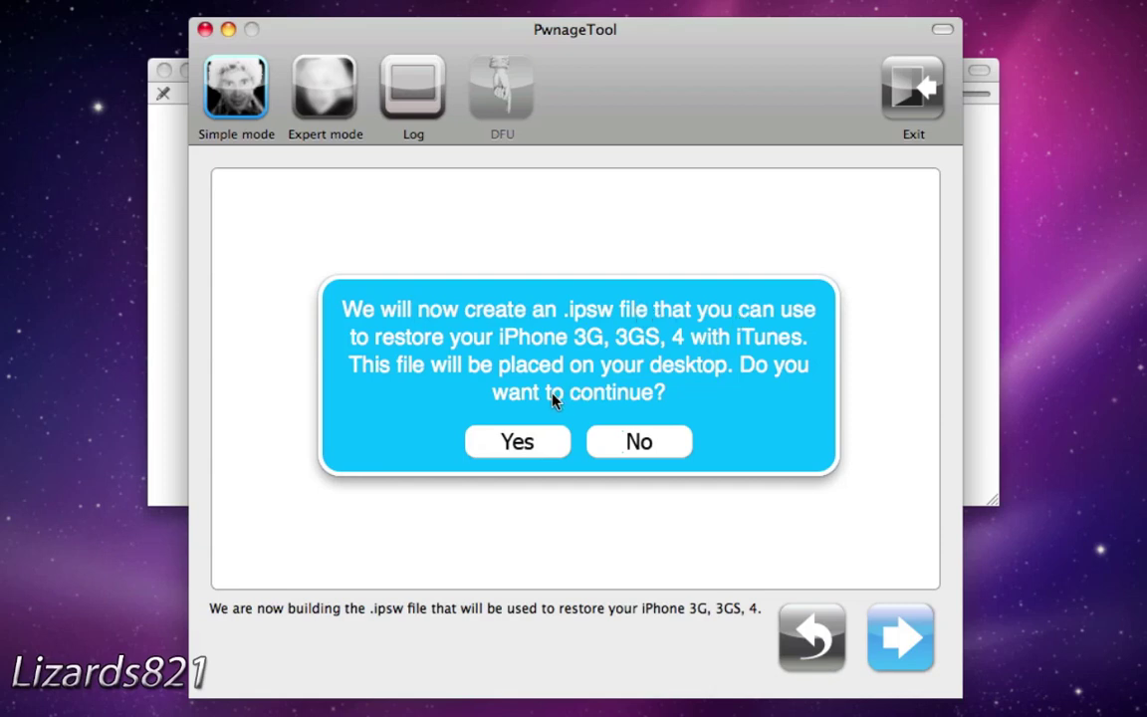
Confirm creating the custom .ipsw on the desktop and answer No to the iPhone contract question.
click(519, 448)
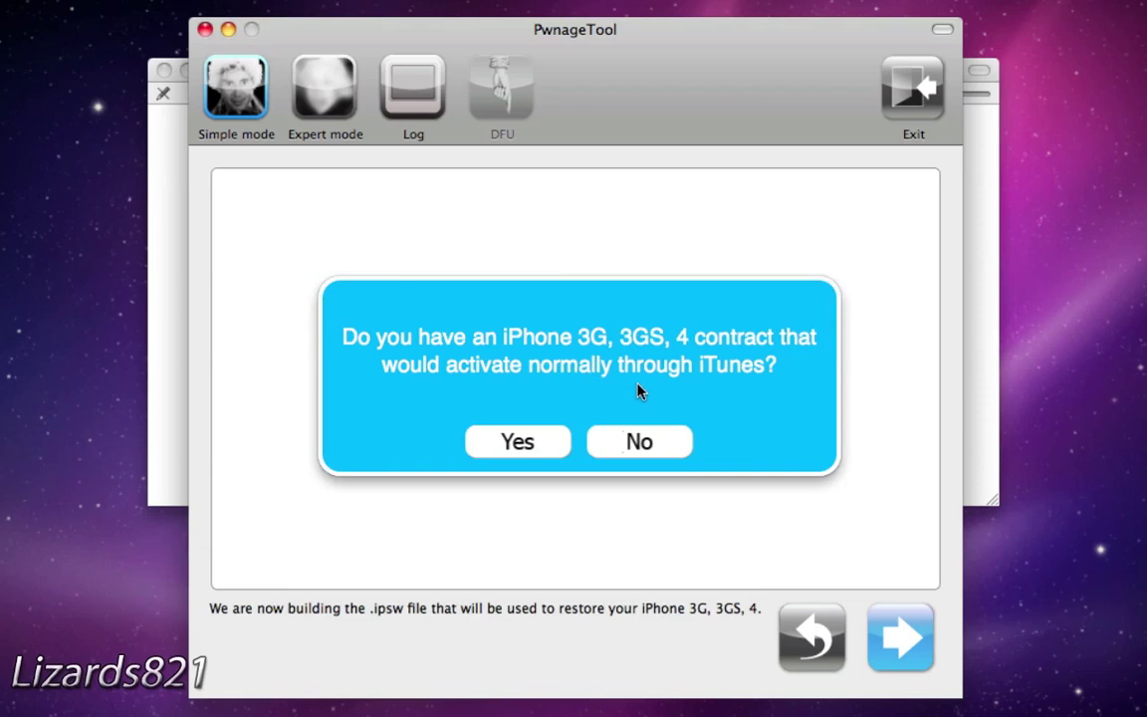
click(639, 443)
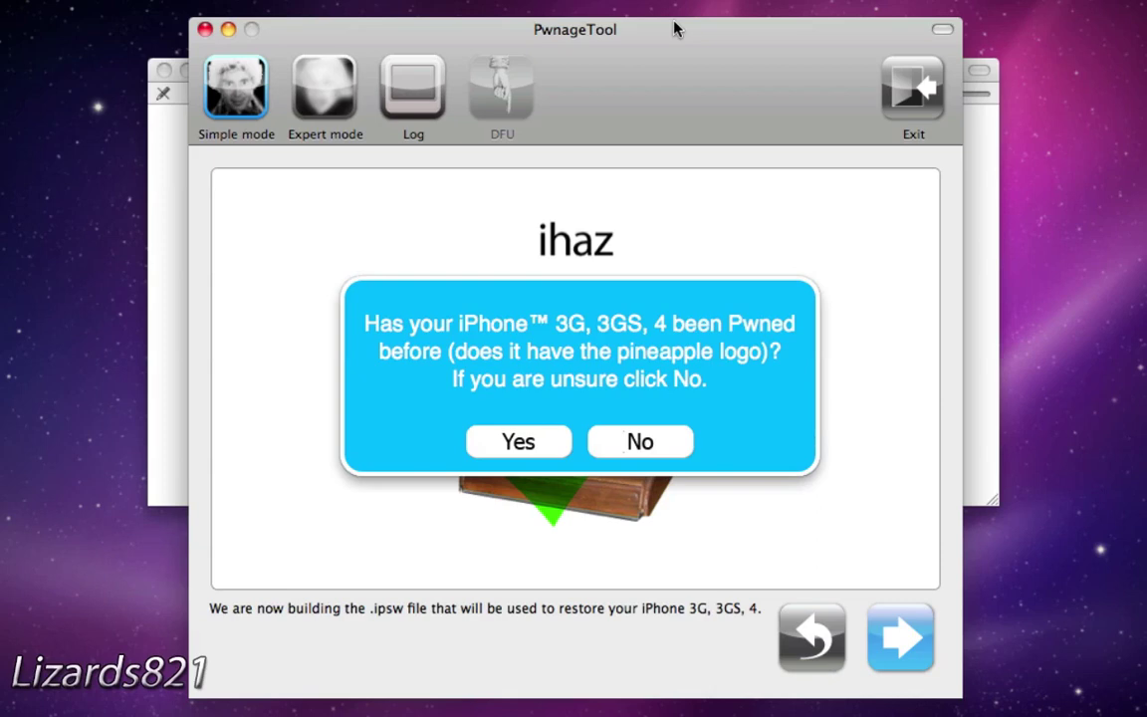
Confirm the iPhone was pwned before, dismiss the restore instructions and move past Success.
click(537, 454)
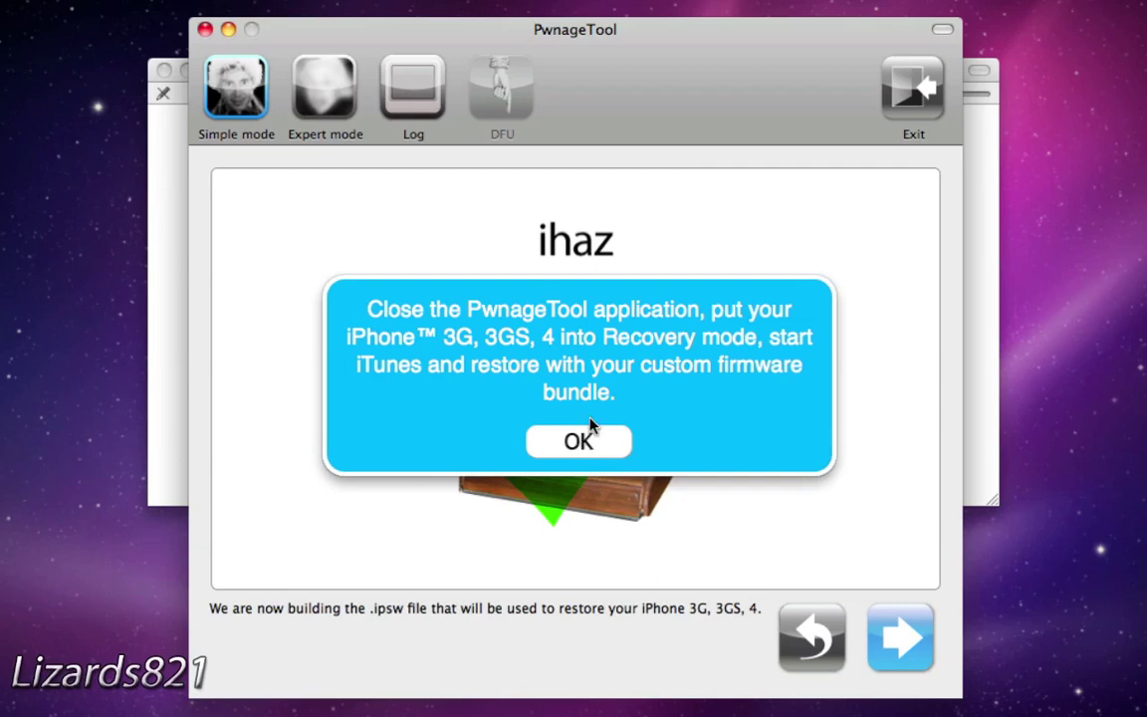
click(585, 440)
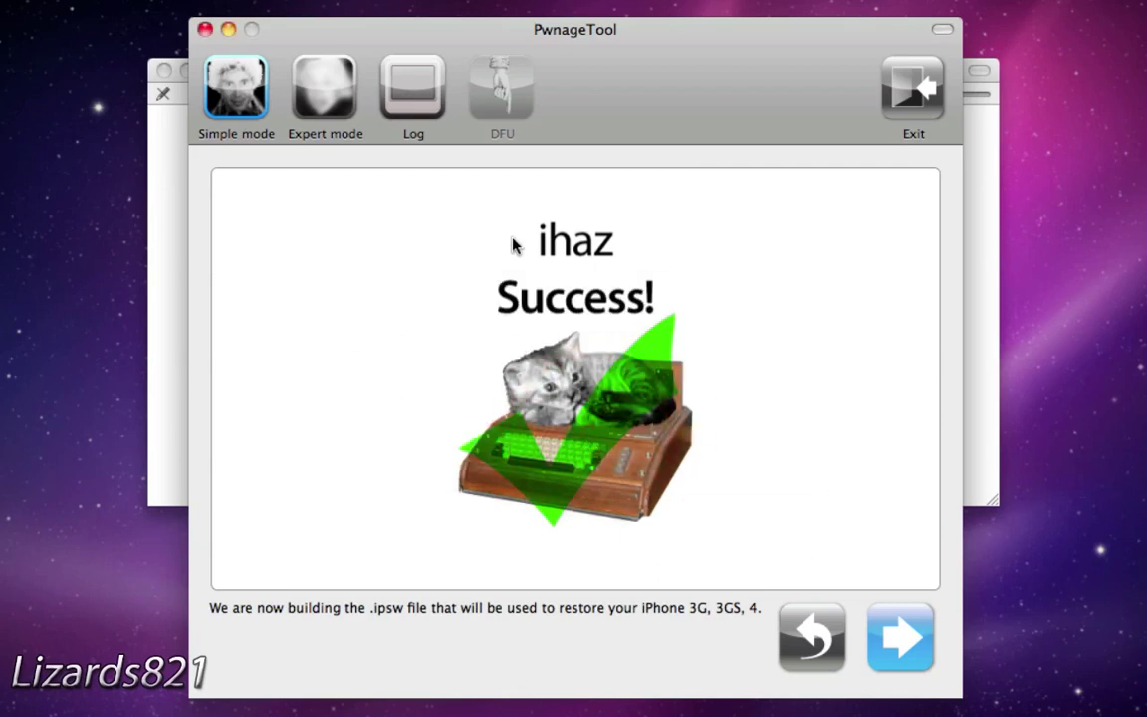
click(916, 629)
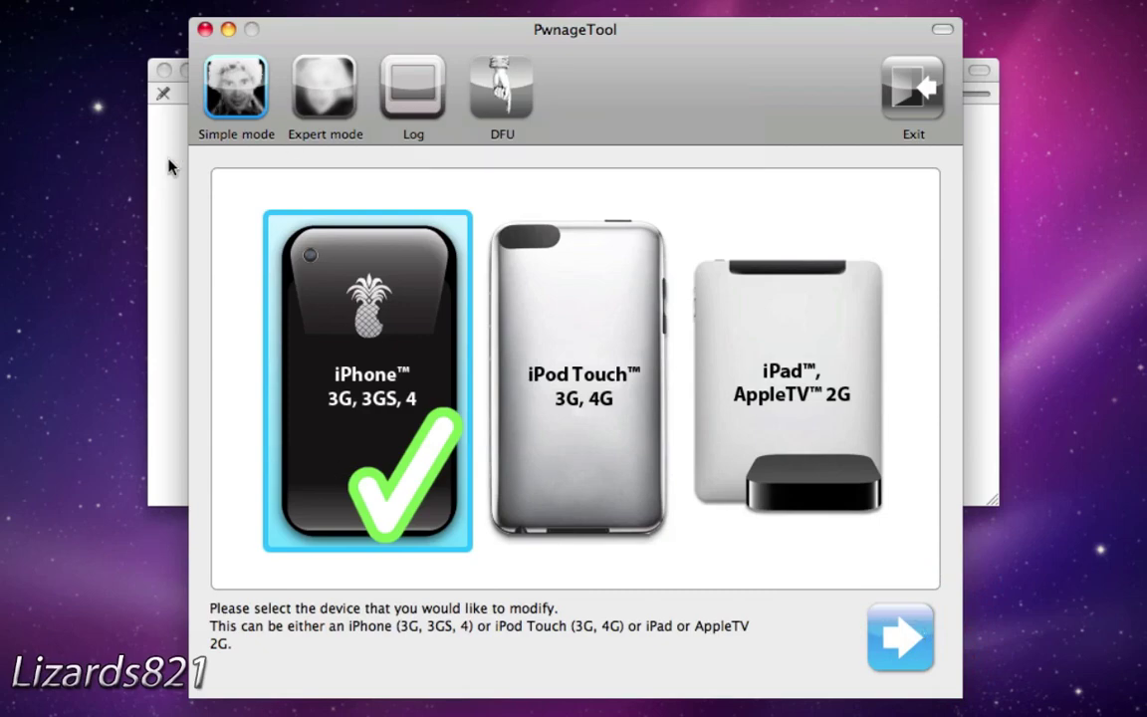
Quit PwnageTool with Cmd+Q and switch to Finder.
key(super)
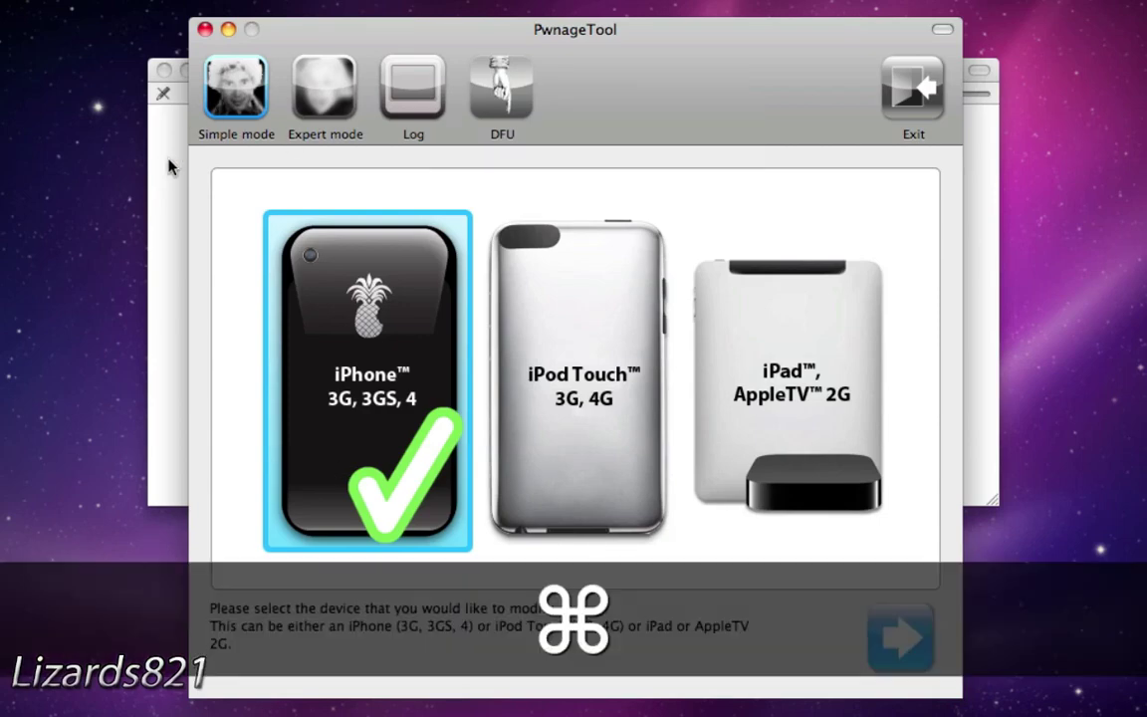
key(super+q)
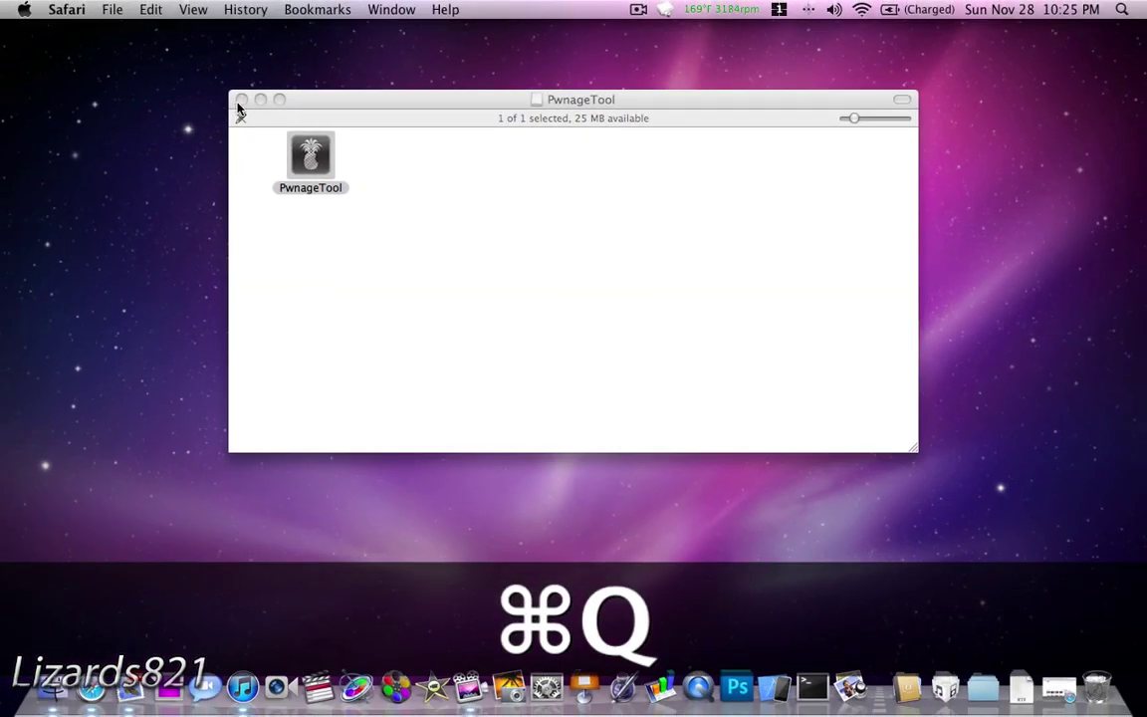
click(240, 99)
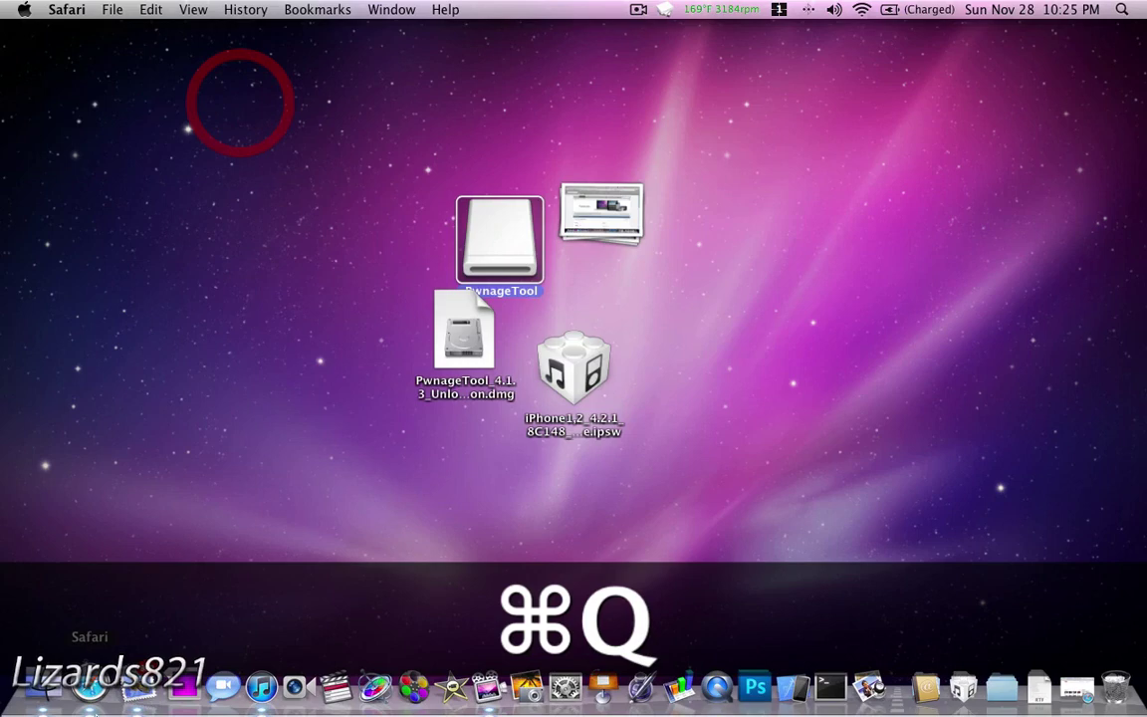
Eject the PwnageTool disk image, close the home folder window and launch iTunes.
click(52, 688)
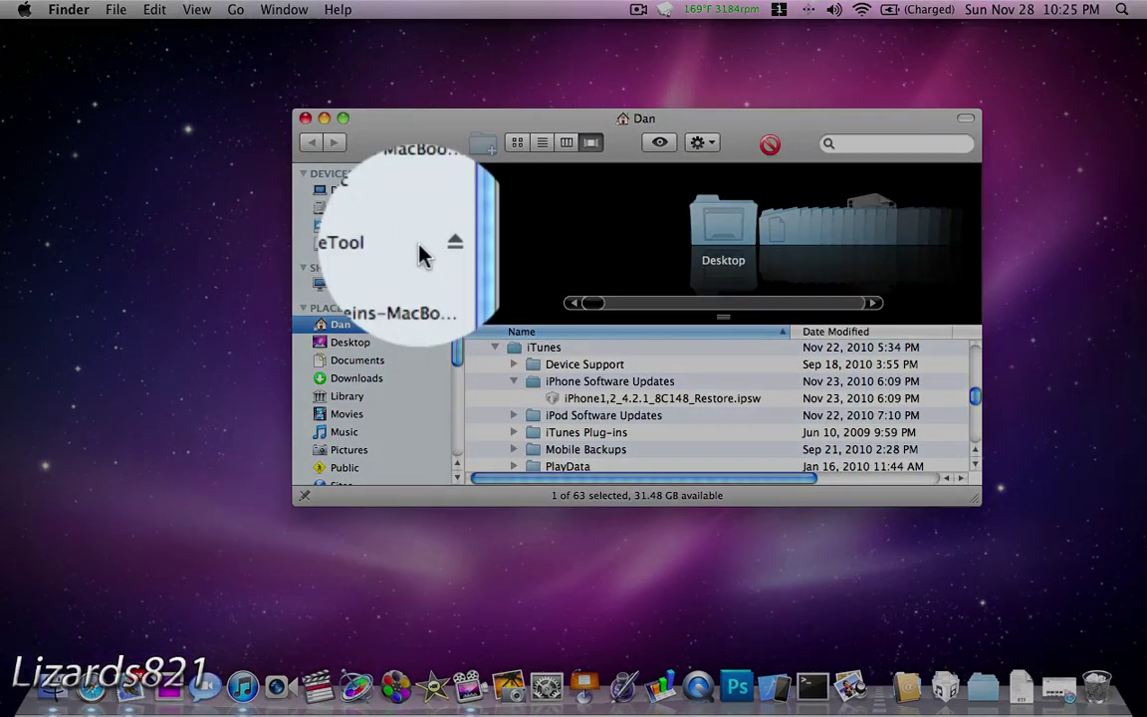
click(439, 243)
click(306, 117)
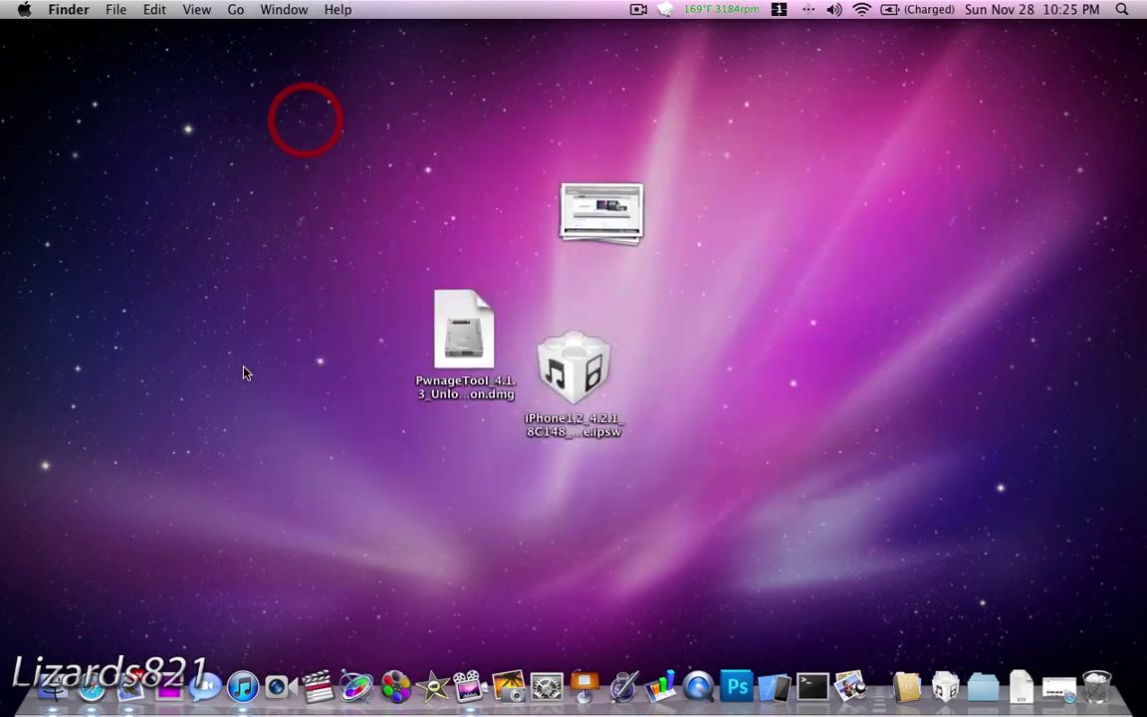
click(239, 691)
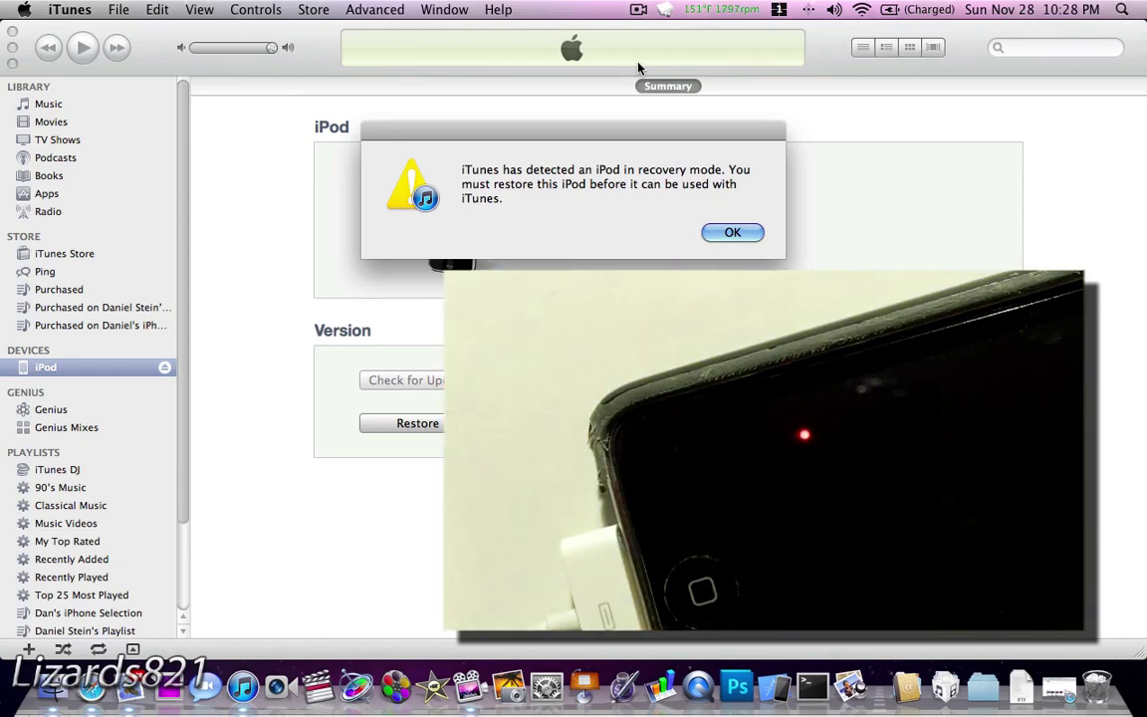
Dismiss the recovery-mode alert and Option-click Restore to choose a custom firmware file.
click(730, 232)
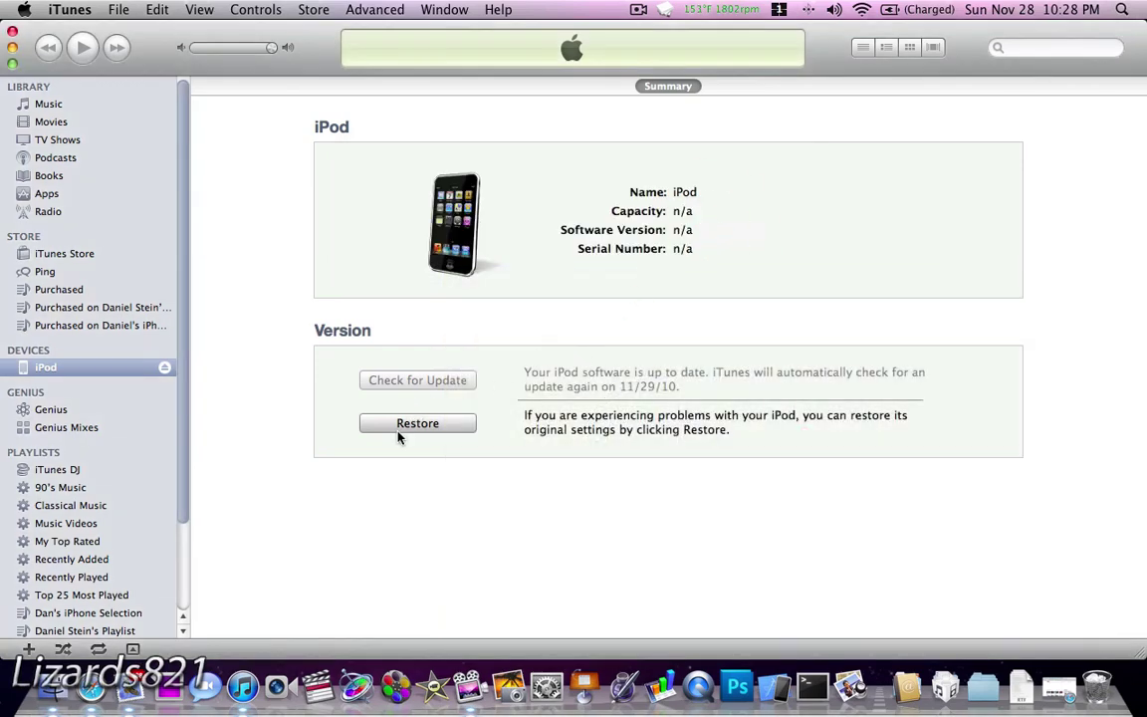
key(alt)
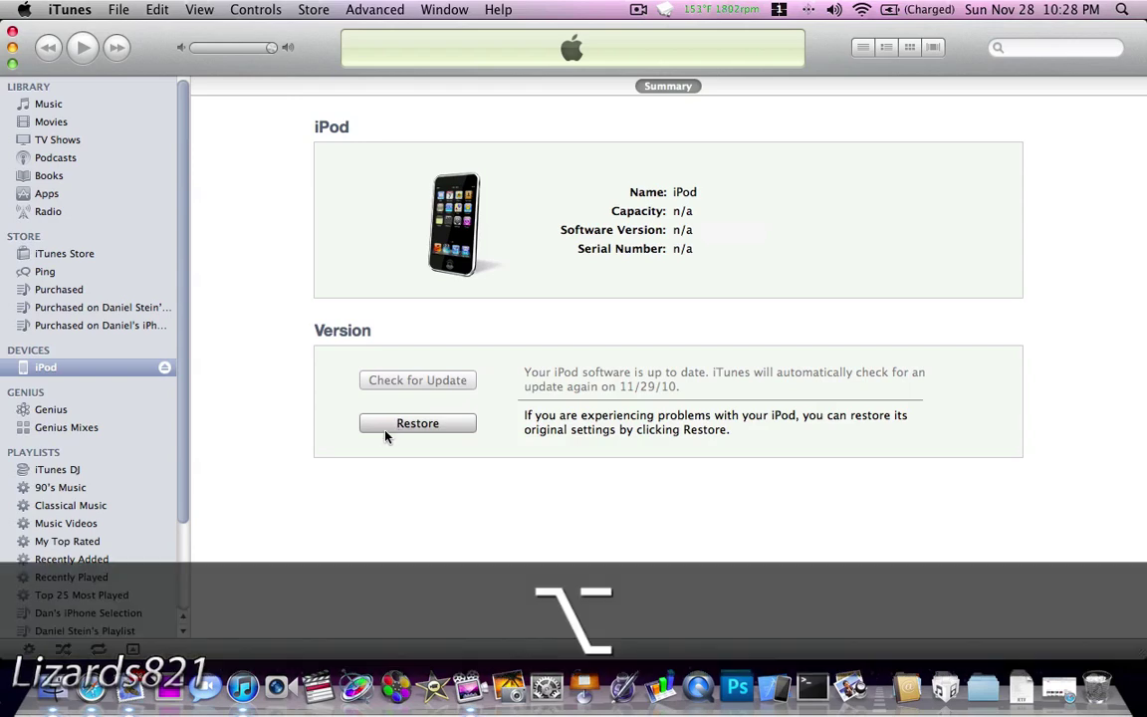
alt+click(393, 426)
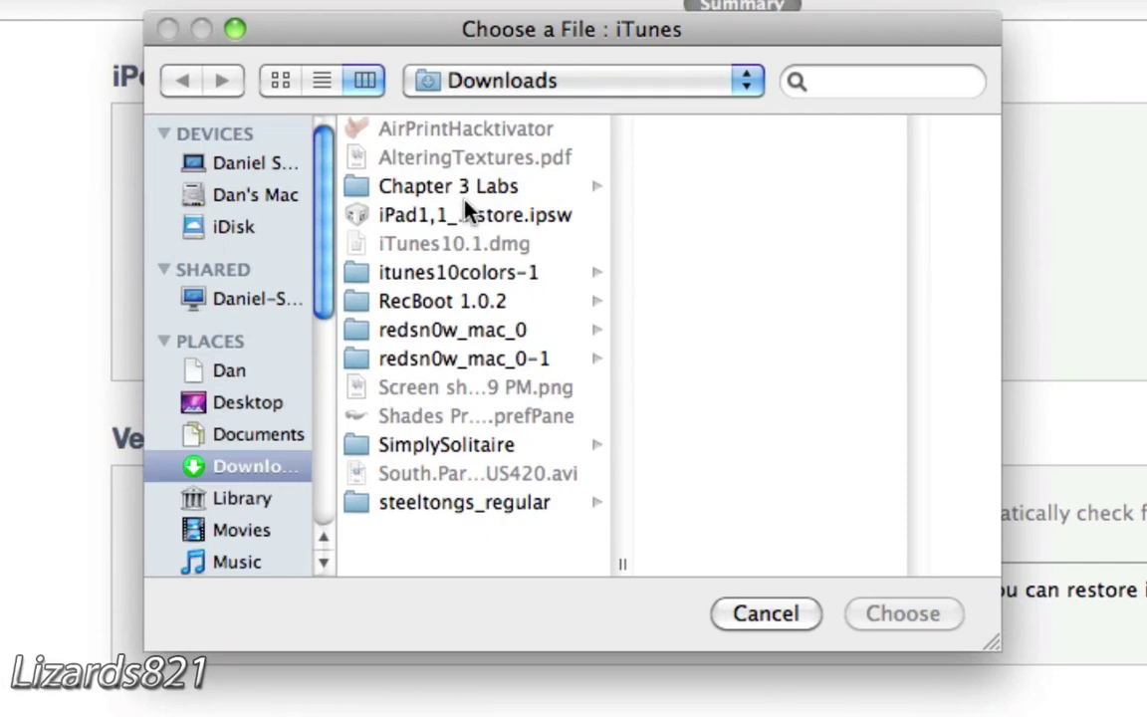
Select iPhone1,2_4.2.1_8C148_Custom_Restore.ipsw from the Desktop in the file chooser.
scroll(212, 399, down, 1)
click(212, 399)
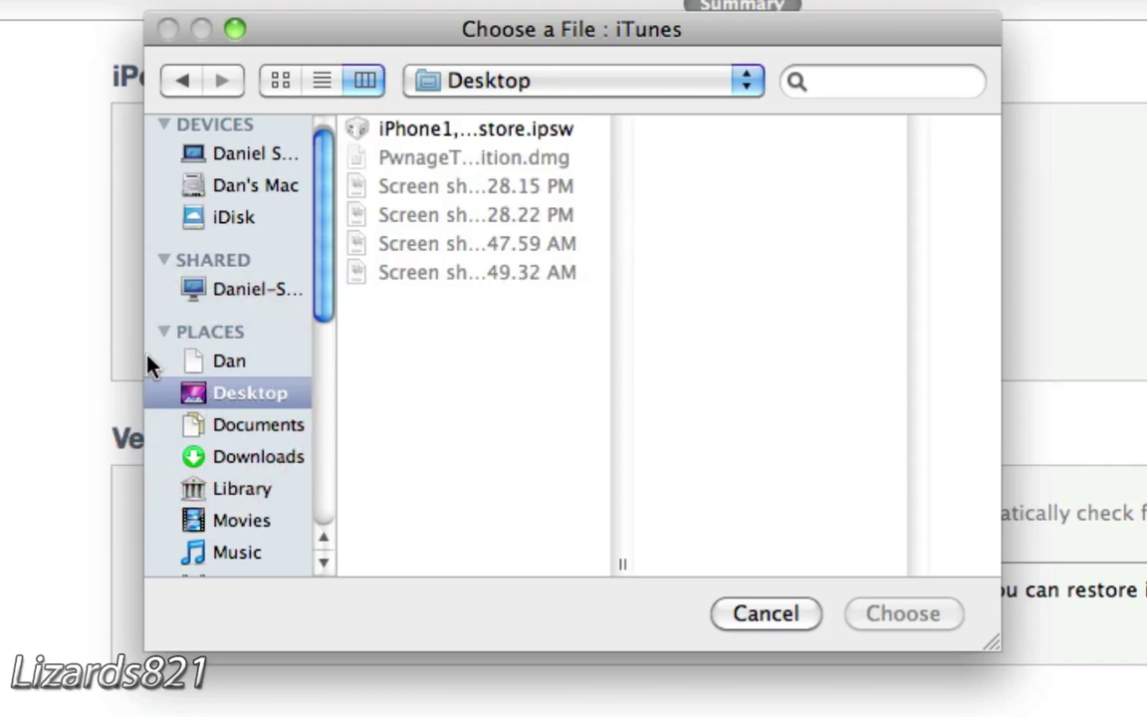
click(444, 133)
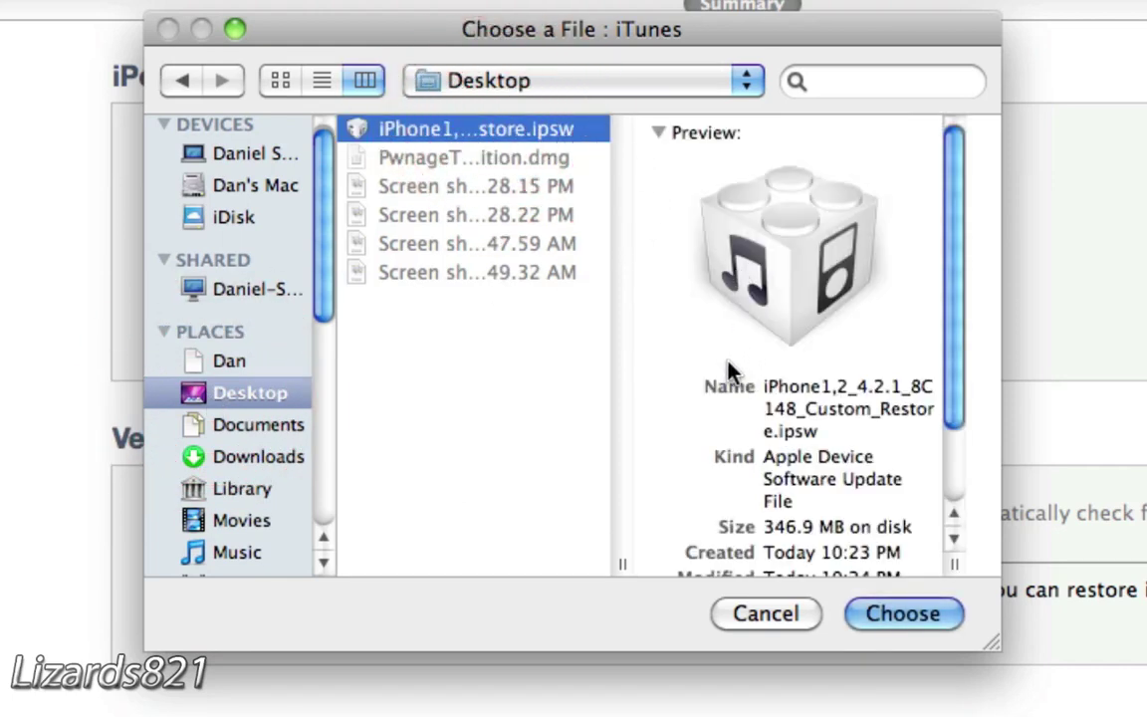
click(809, 406)
drag(809, 406, 936, 426)
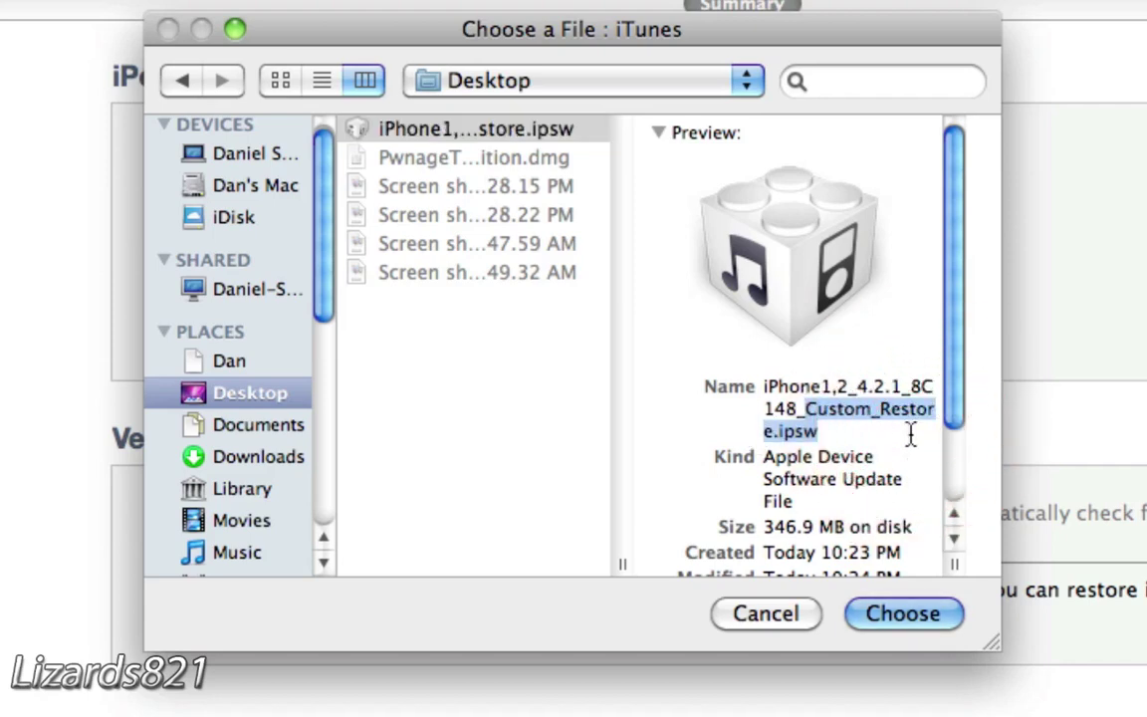
click(881, 465)
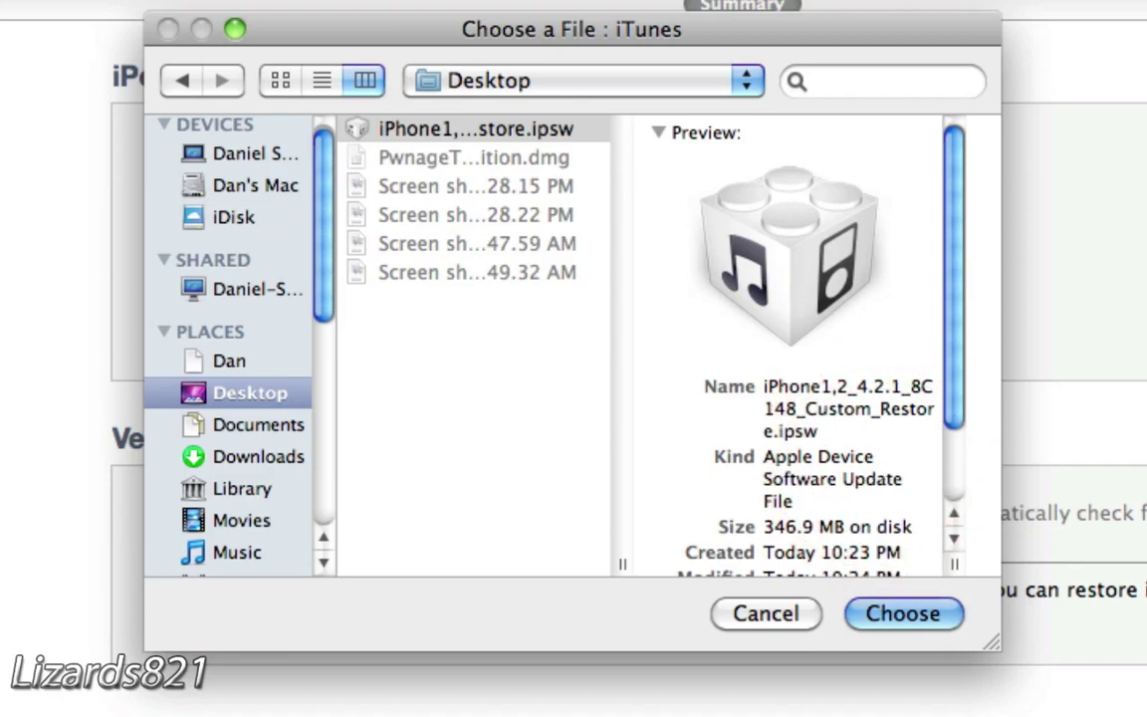